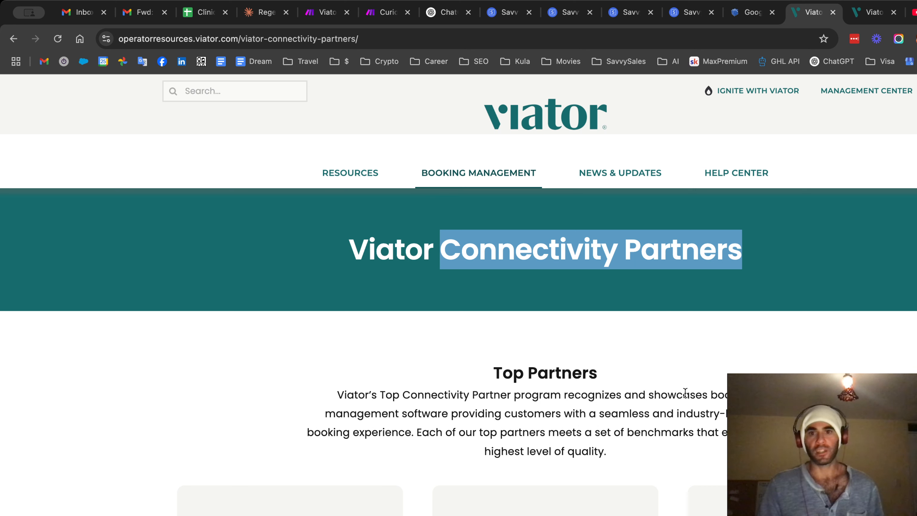
# Look through the top partners listed on the Viator Connectivity Partners page down to Ventrata
pyautogui.click(688, 386)
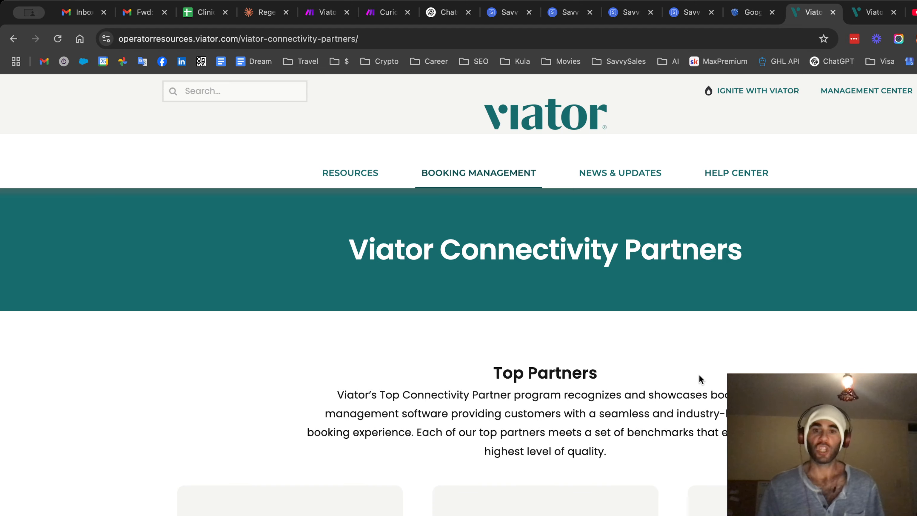
pyautogui.scroll(-8, 675, 447)
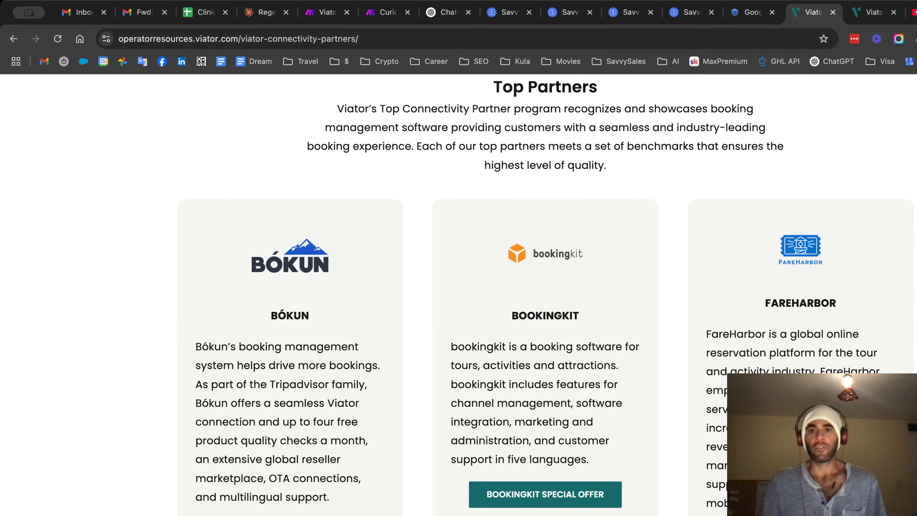
pyautogui.scroll(-20, 546, 294)
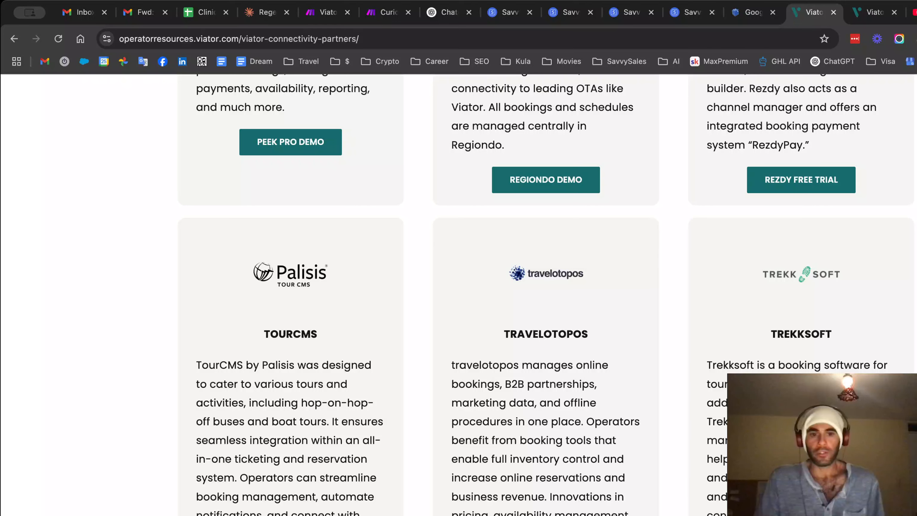
pyautogui.scroll(-9, 458, 294)
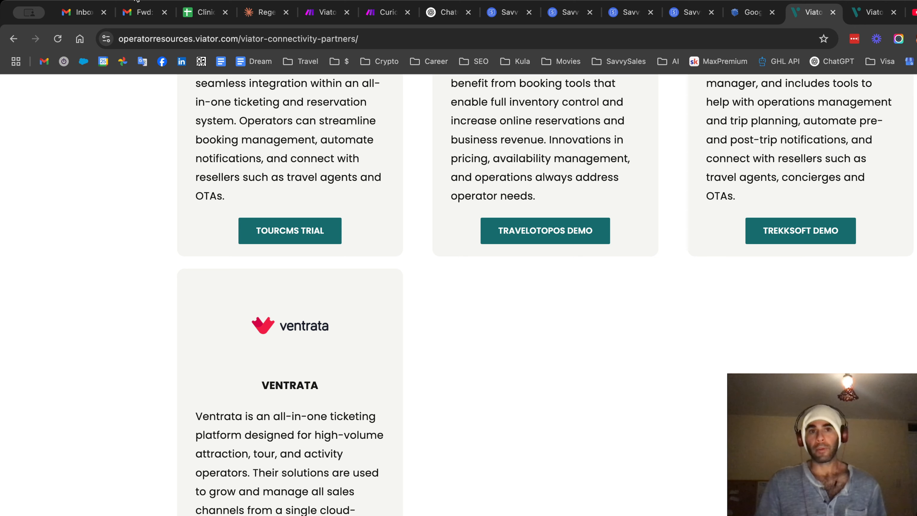
# Switch to the forwarded Viator booking confirmation in Gmail and examine its tour name, travel date and lead traveler details
pyautogui.click(139, 12)
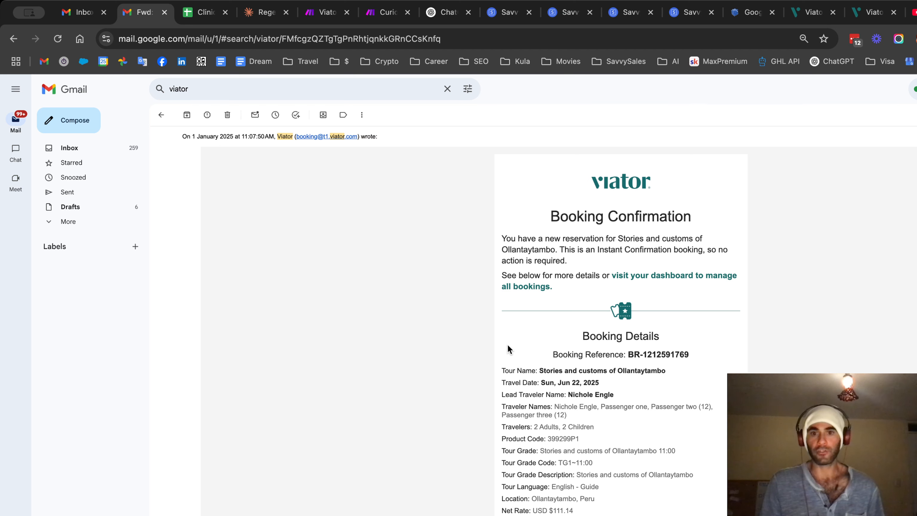
pyautogui.moveTo(514, 380); pyautogui.dragTo(669, 507)
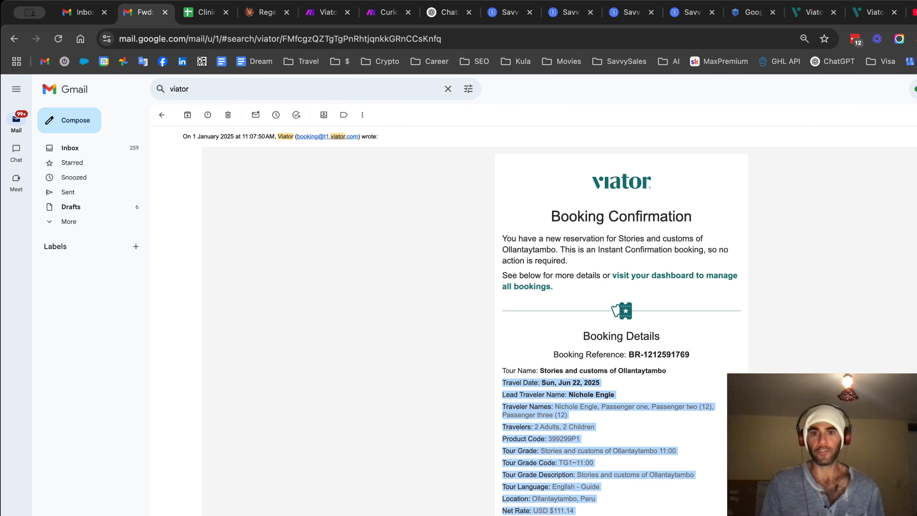
pyautogui.click(592, 404)
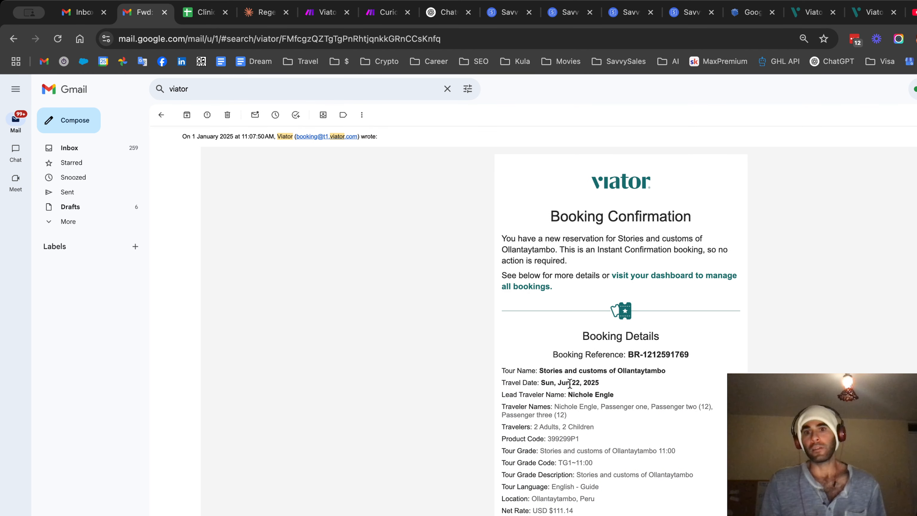
pyautogui.moveTo(540, 370); pyautogui.dragTo(678, 381)
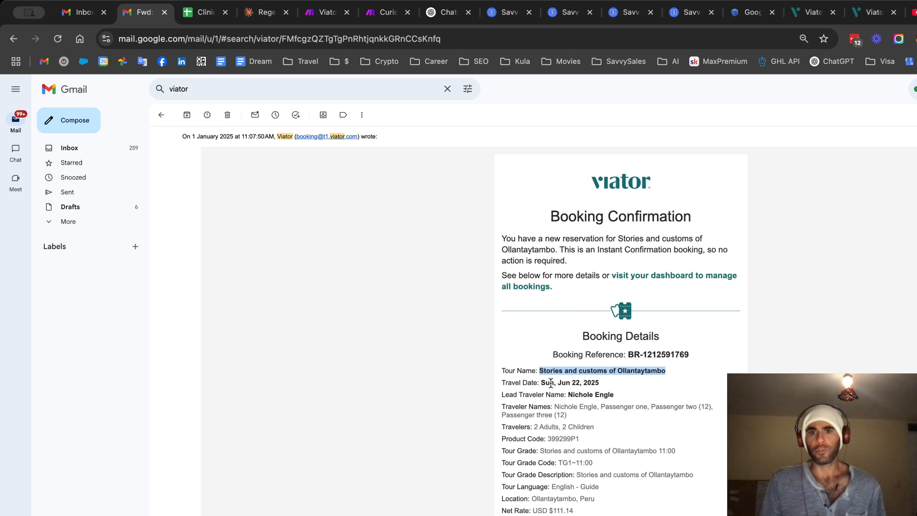
pyautogui.moveTo(541, 382); pyautogui.dragTo(608, 389)
pyautogui.doubleClick(578, 396)
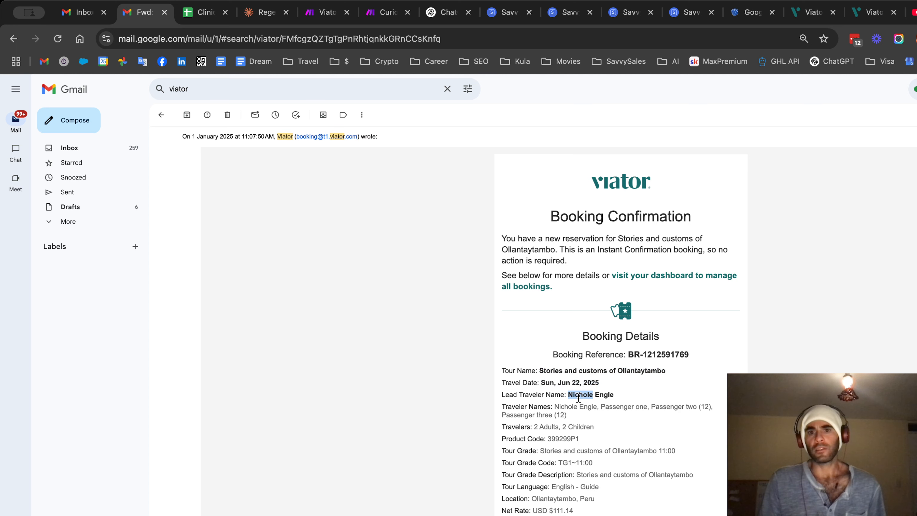
pyautogui.click(605, 393)
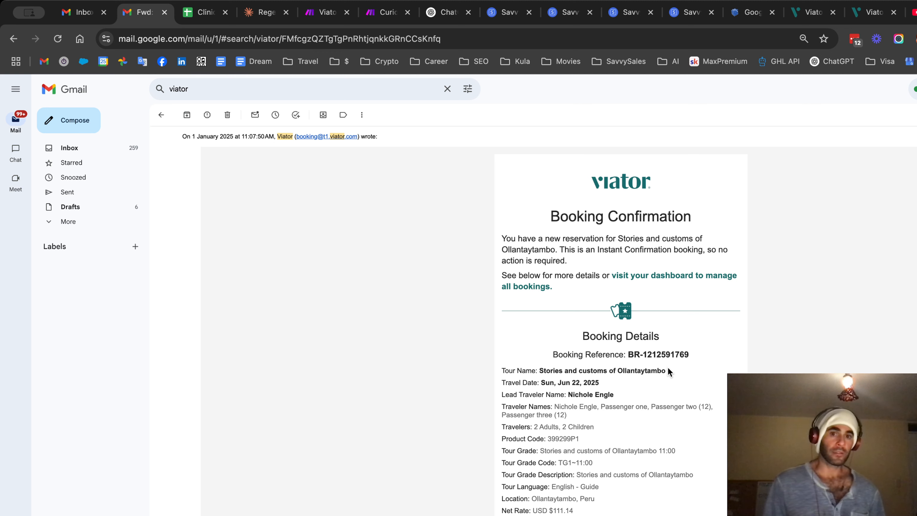
pyautogui.moveTo(650, 373); pyautogui.dragTo(560, 371)
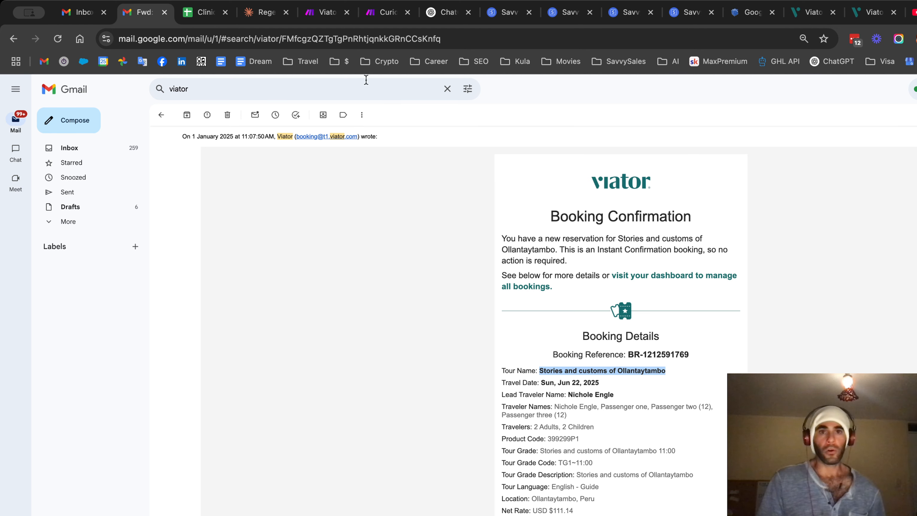
# Switch to the Viator New Booking to New Contact GHL scenario in Make and check the Email trigger's sender and subject filters
pyautogui.click(328, 14)
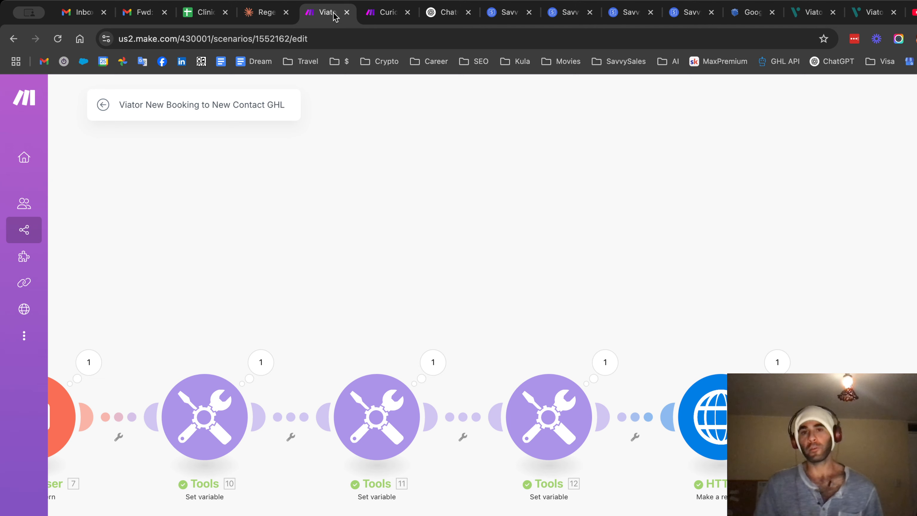
pyautogui.moveTo(343, 161); pyautogui.dragTo(619, 102)
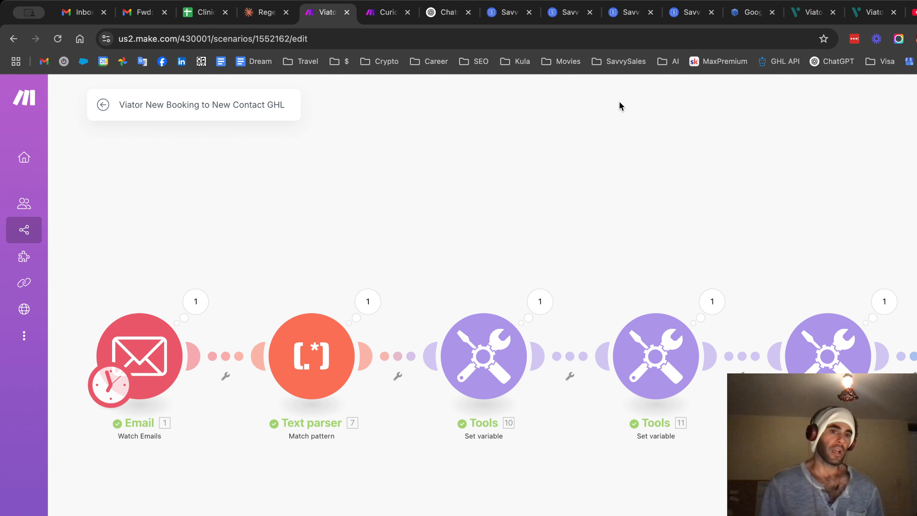
pyautogui.click(169, 347)
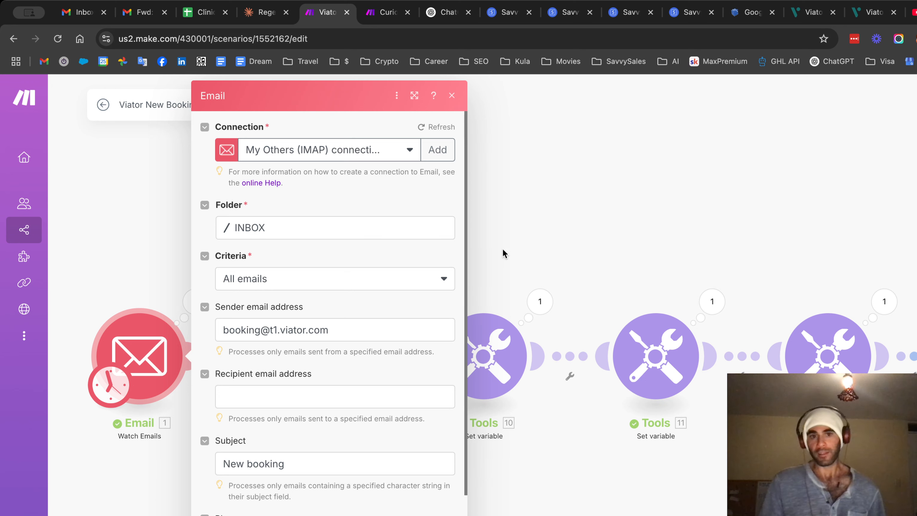
pyautogui.click(342, 327)
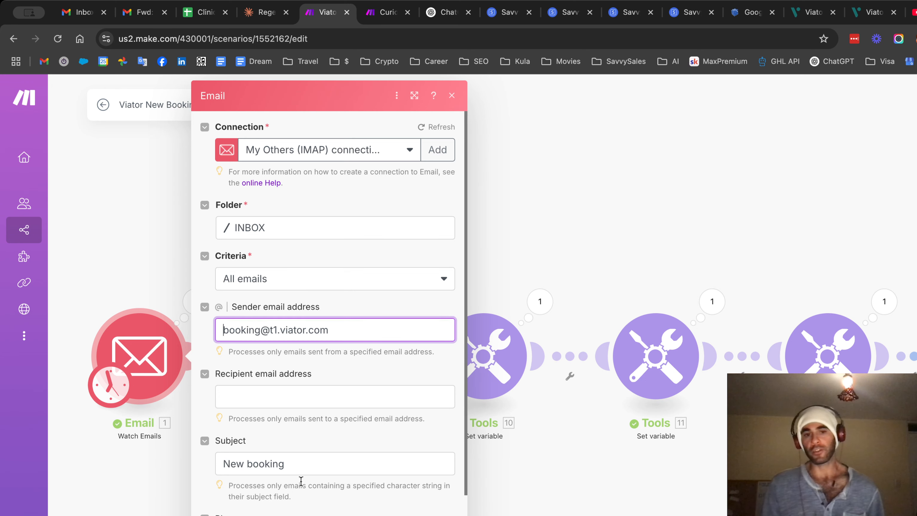
pyautogui.click(299, 469)
pyautogui.click(149, 492)
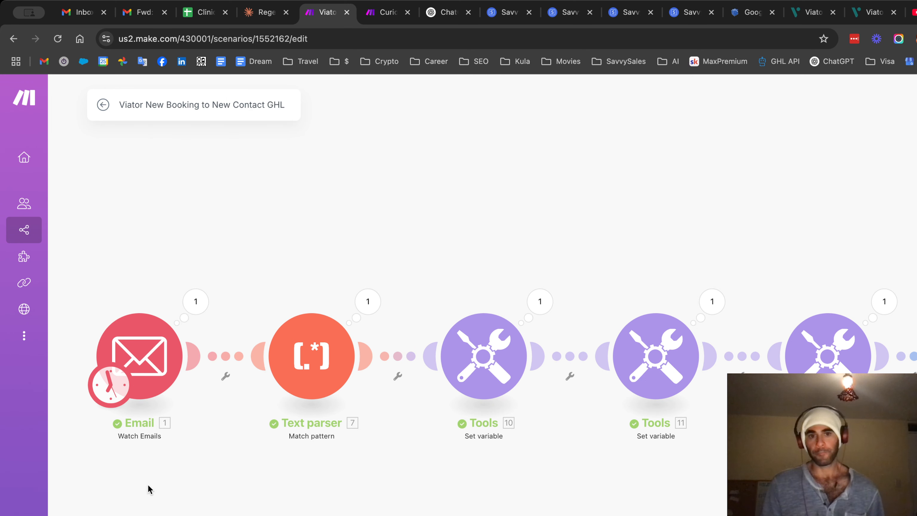
# Inspect the text content in the Email module's run output, including the booking details, links and alternate phone number
pyautogui.click(291, 375)
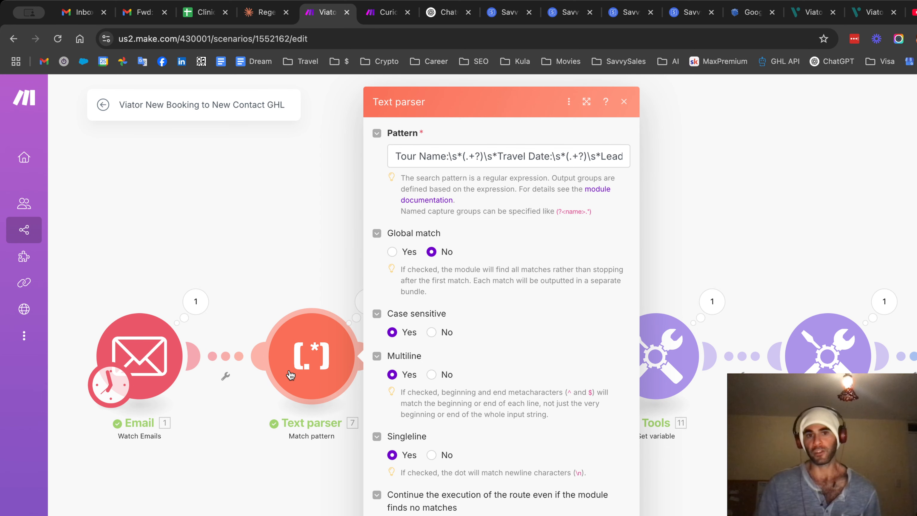
pyautogui.click(195, 302)
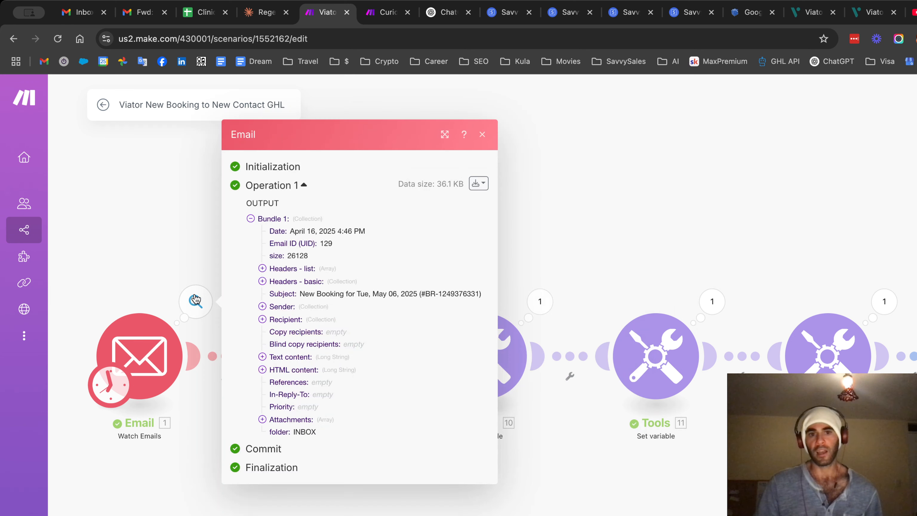
pyautogui.click(308, 360)
pyautogui.scroll(-8, 321, 260)
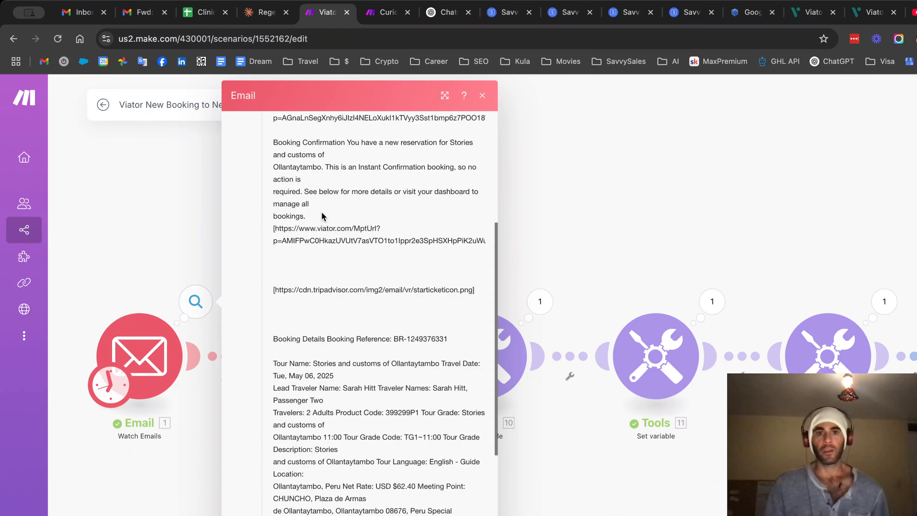
pyautogui.scroll(-6, 422, 461)
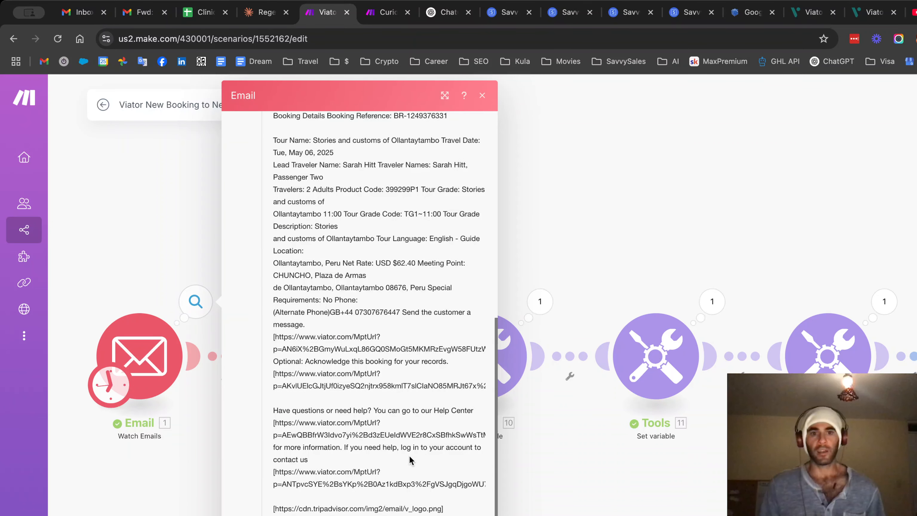
pyautogui.moveTo(273, 378); pyautogui.dragTo(354, 411)
pyautogui.click(375, 380)
pyautogui.moveTo(477, 386); pyautogui.dragTo(299, 372)
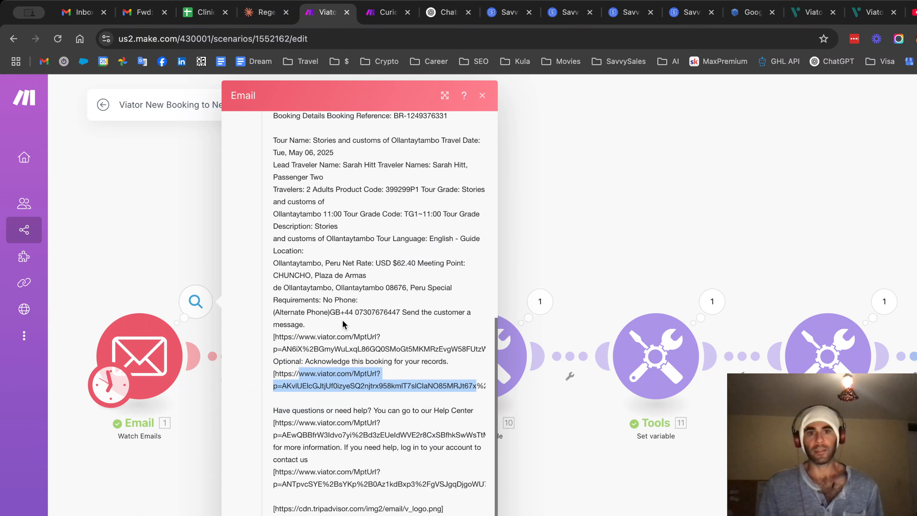
pyautogui.doubleClick(378, 313)
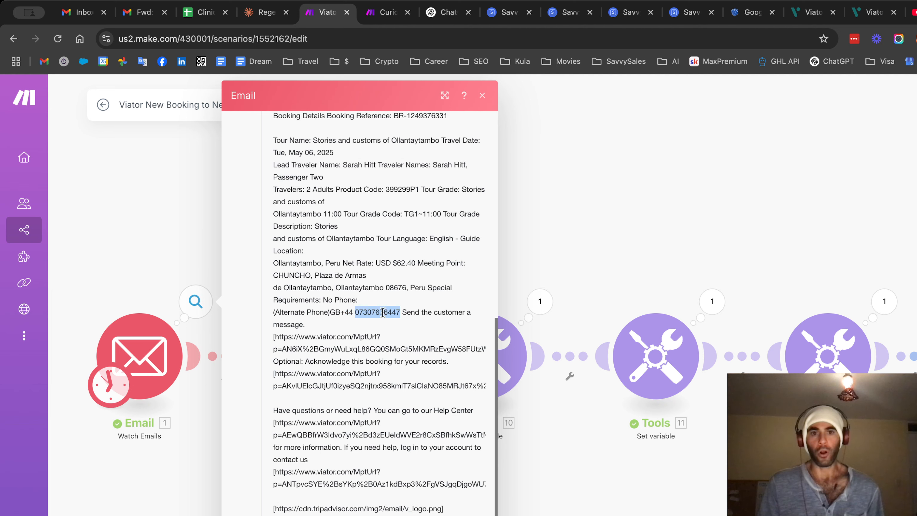
pyautogui.moveTo(382, 312); pyautogui.dragTo(340, 312)
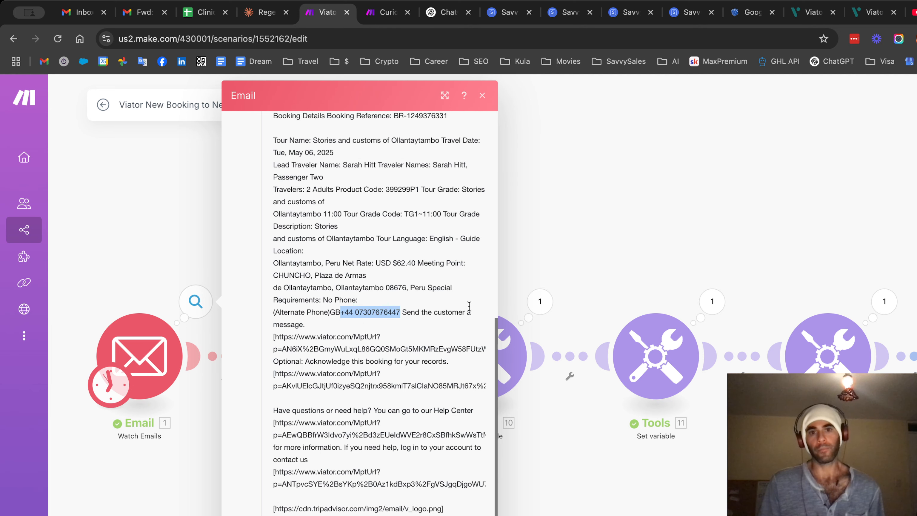
pyautogui.press('Escape')
# Examine the full regular expression pattern in the Text parser module's settings, through to its alternate phone part
pyautogui.click(311, 356)
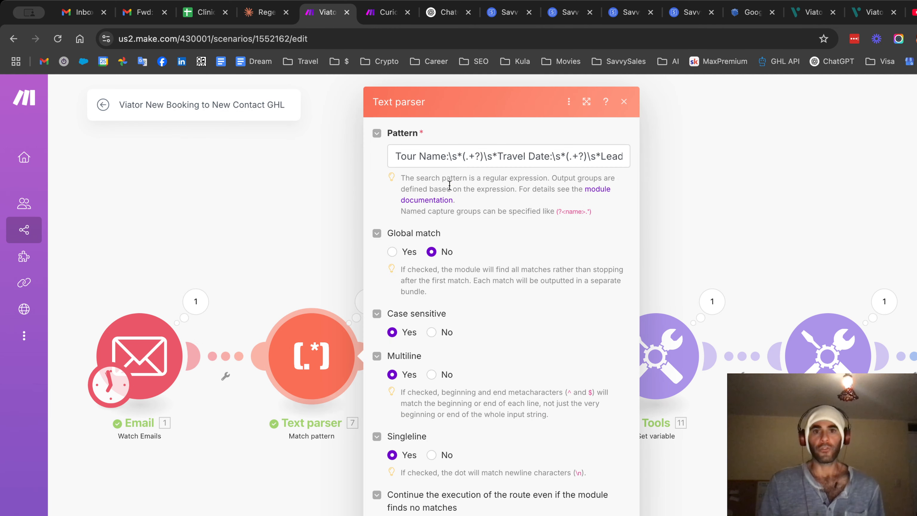
pyautogui.click(454, 156)
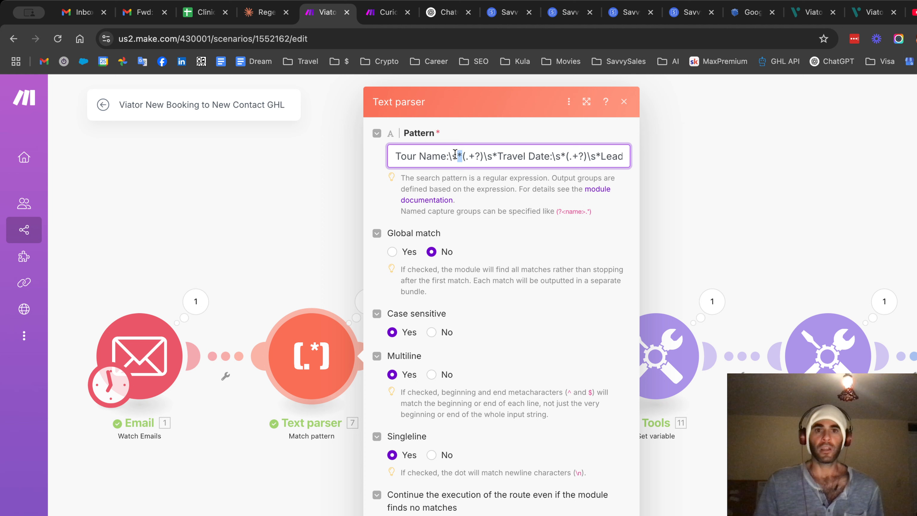
pyautogui.doubleClick(442, 156)
pyautogui.moveTo(505, 157); pyautogui.dragTo(645, 158)
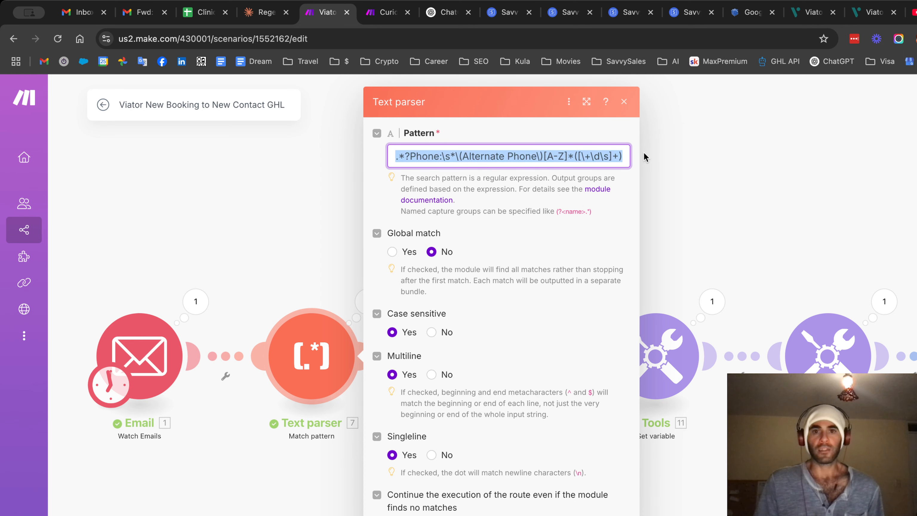
pyautogui.click(585, 156)
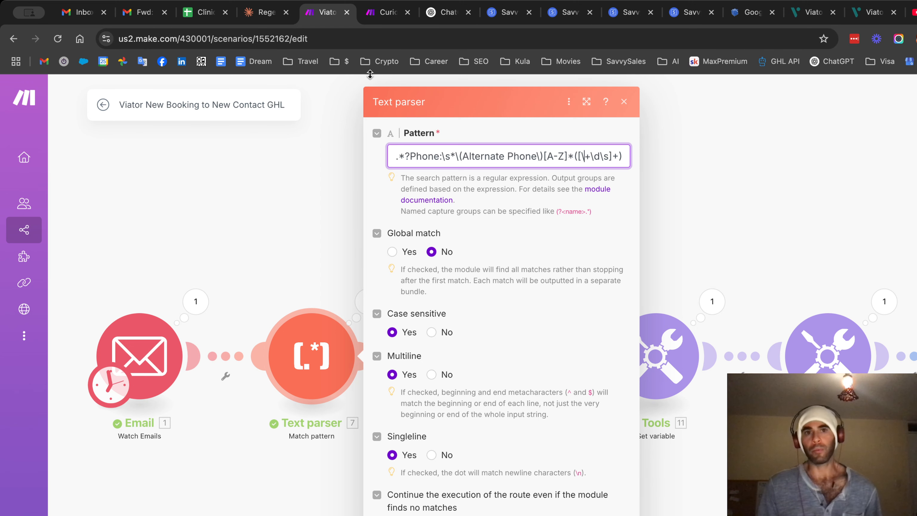
# Reopen the Email module's run output and expand its text content to view the parser's source text
pyautogui.click(195, 301)
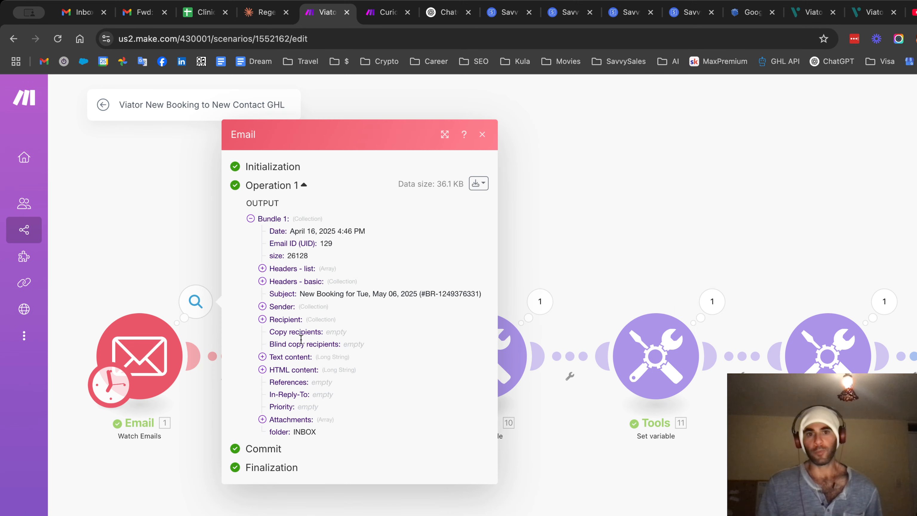
pyautogui.click(289, 358)
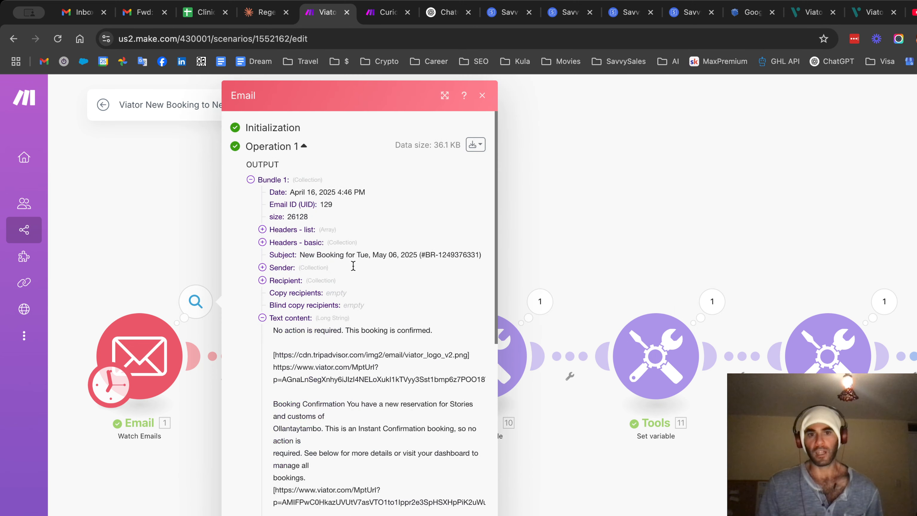
pyautogui.click(574, 243)
# Review the Text parser's run output for the extracted tour name, travel date, first name, last name and phone number
pyautogui.click(367, 302)
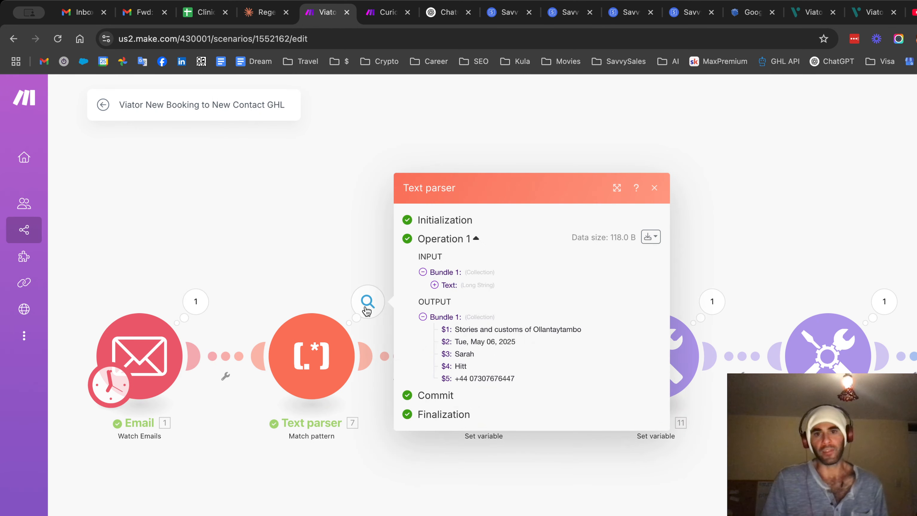
pyautogui.moveTo(471, 328); pyautogui.dragTo(478, 377)
pyautogui.click(478, 378)
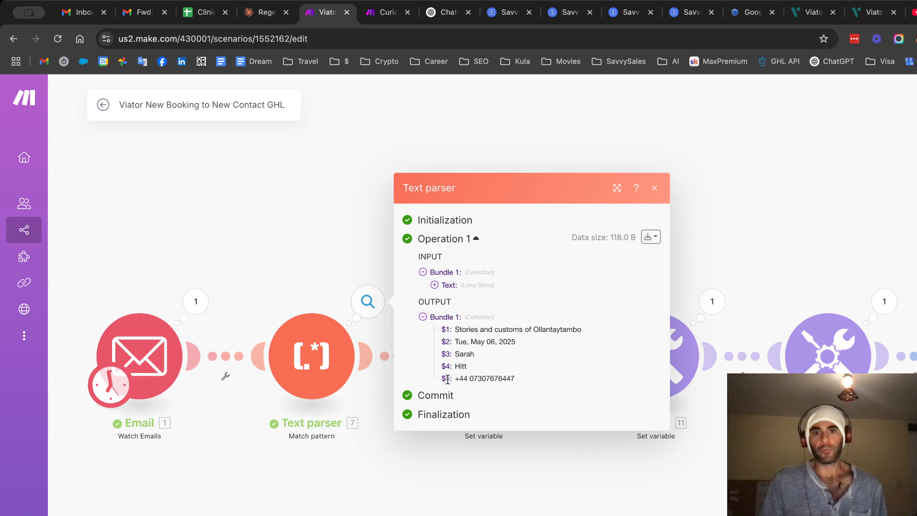
pyautogui.doubleClick(476, 378)
pyautogui.click(457, 366)
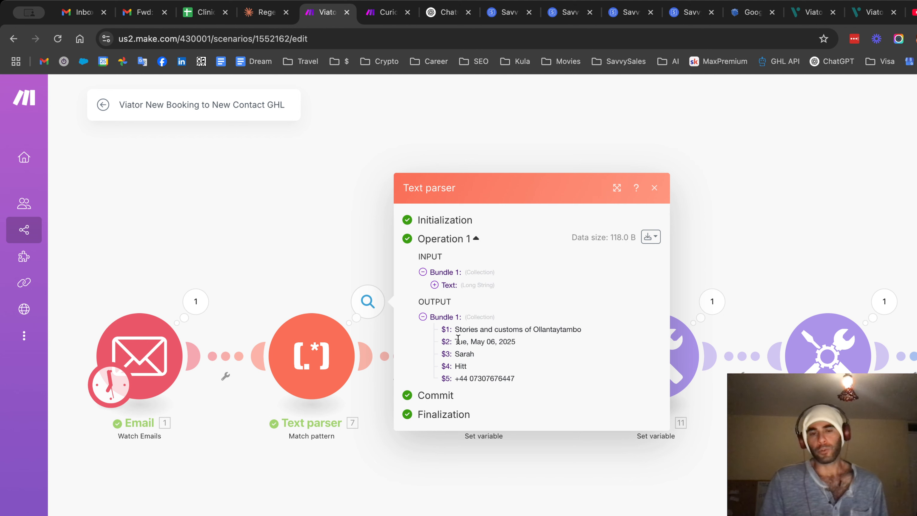
pyautogui.click(400, 462)
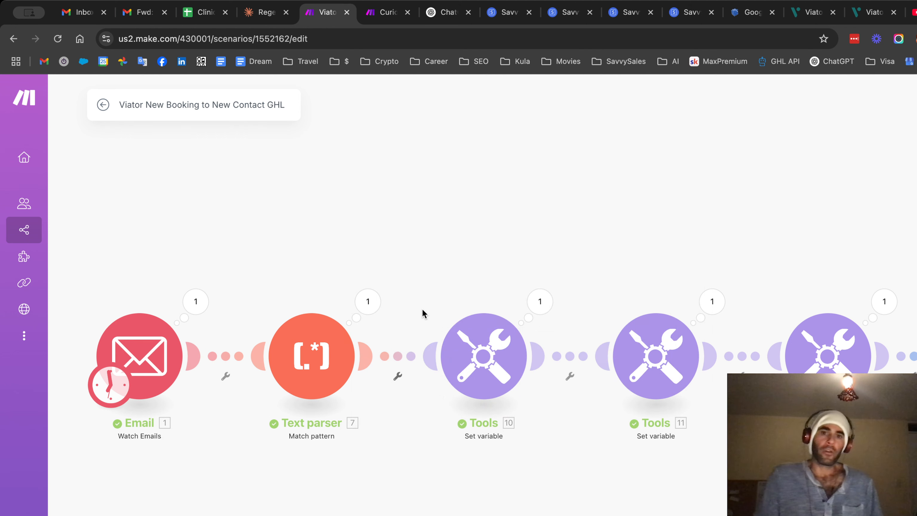
pyautogui.click(368, 301)
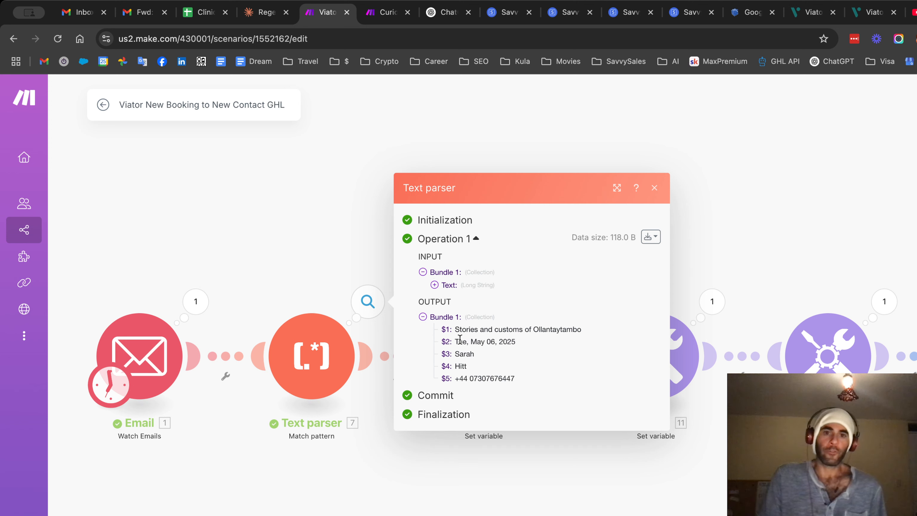
pyautogui.moveTo(455, 342); pyautogui.dragTo(520, 346)
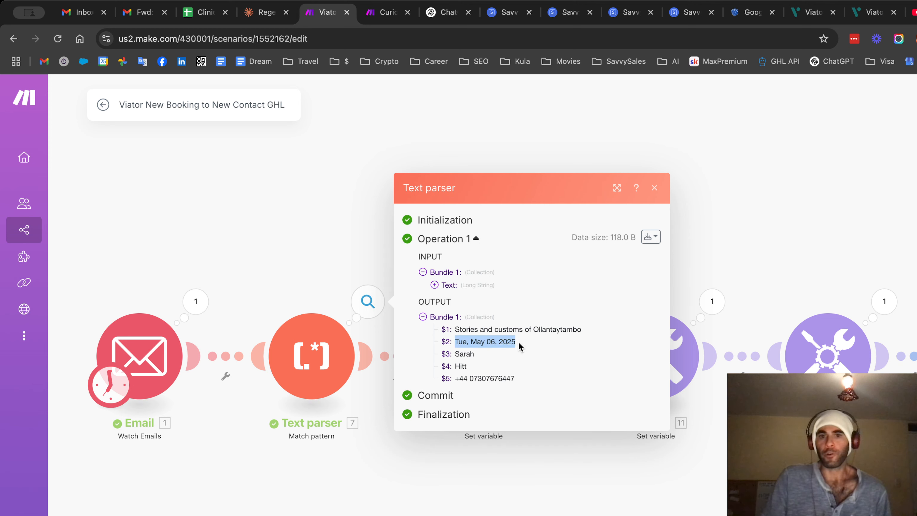
# Finish reviewing the extracted phone number in the Text parser output and open the HTTP module's settings
pyautogui.click(467, 380)
pyautogui.click(552, 453)
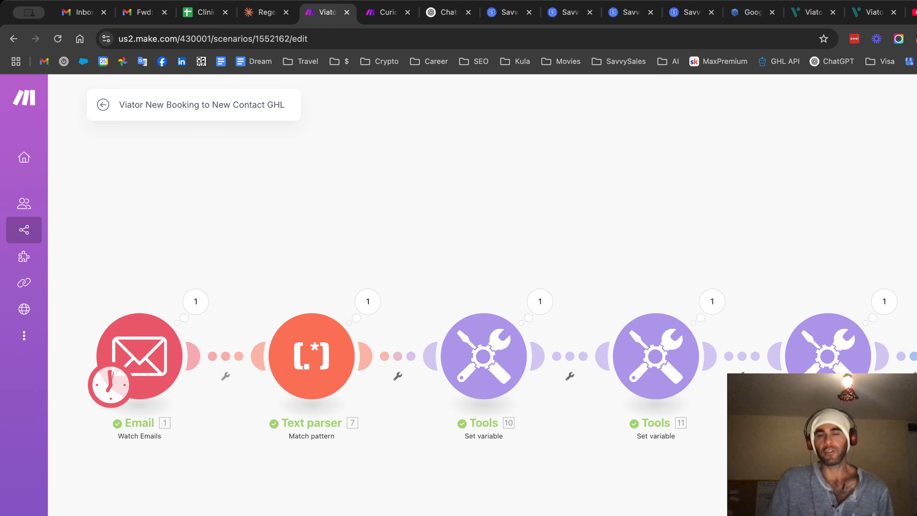
pyautogui.click(916, 357)
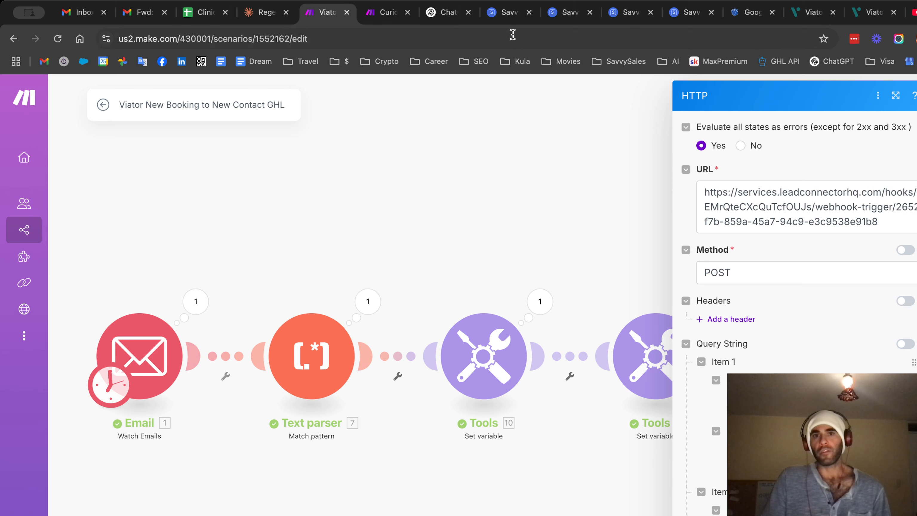
# Switch to the New Booking Inbound workflow in GHL and highlight the full URL of its Inbound Webhook trigger
pyautogui.click(509, 14)
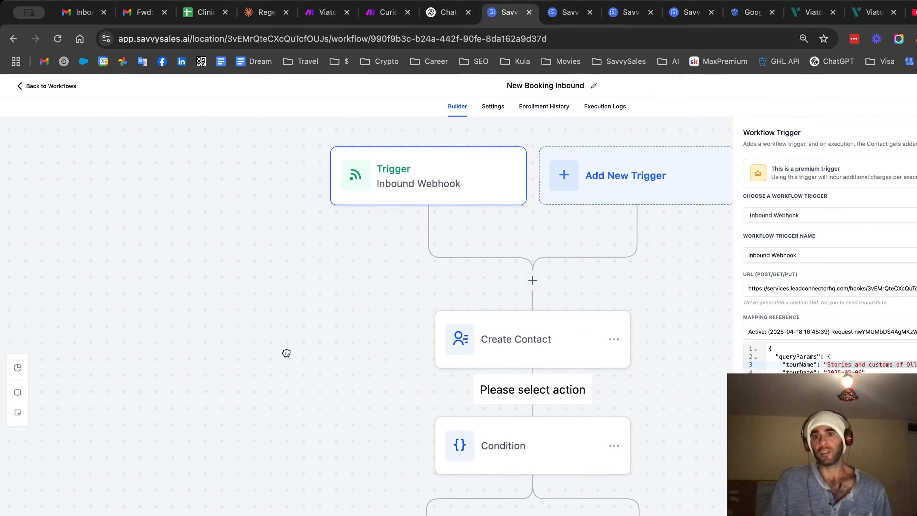
pyautogui.scroll(3, 383, 204)
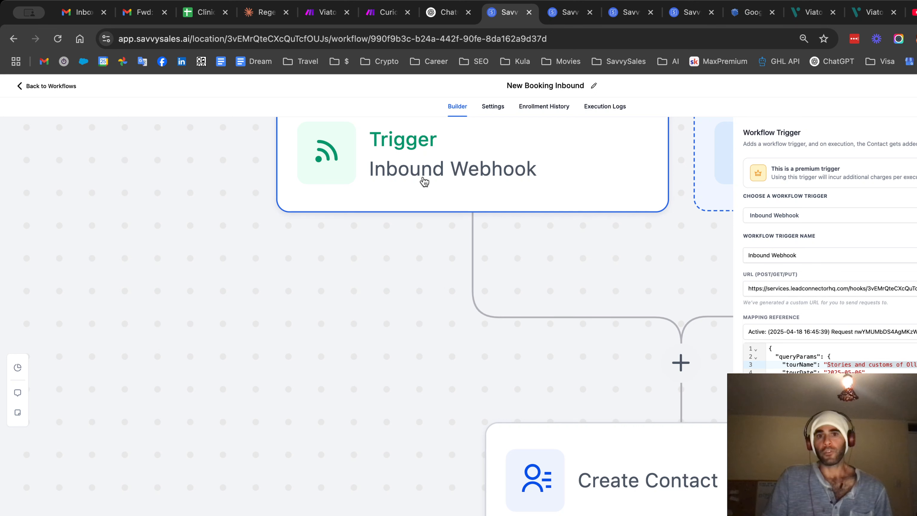
pyautogui.scroll(-3, 383, 204)
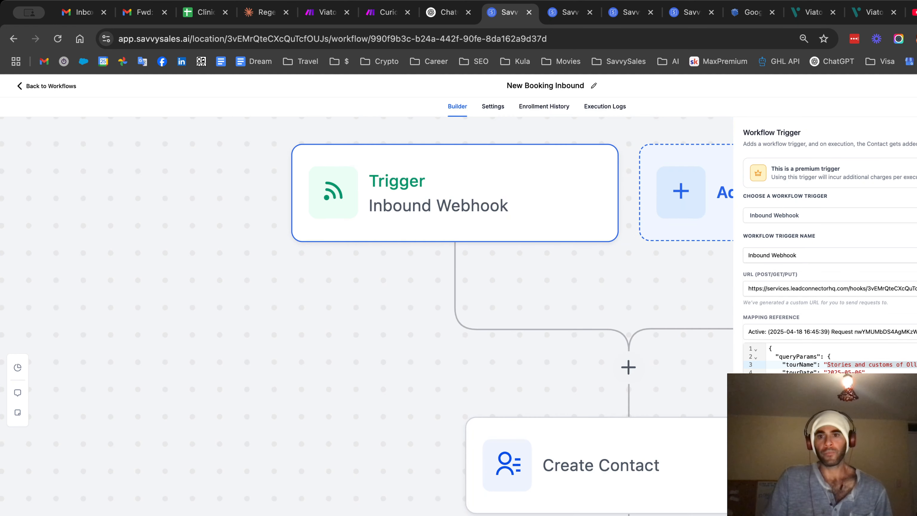
pyautogui.click(812, 291)
pyautogui.doubleClick(812, 291)
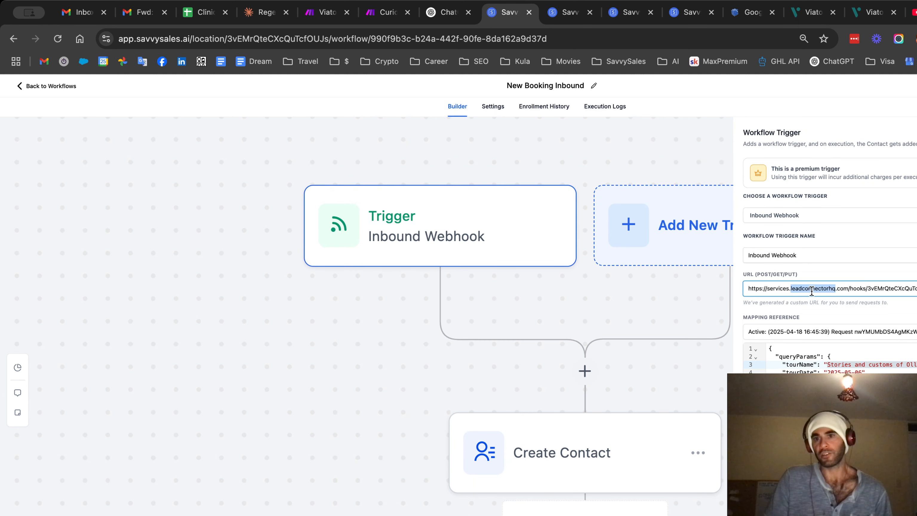
pyautogui.tripleClick(811, 291)
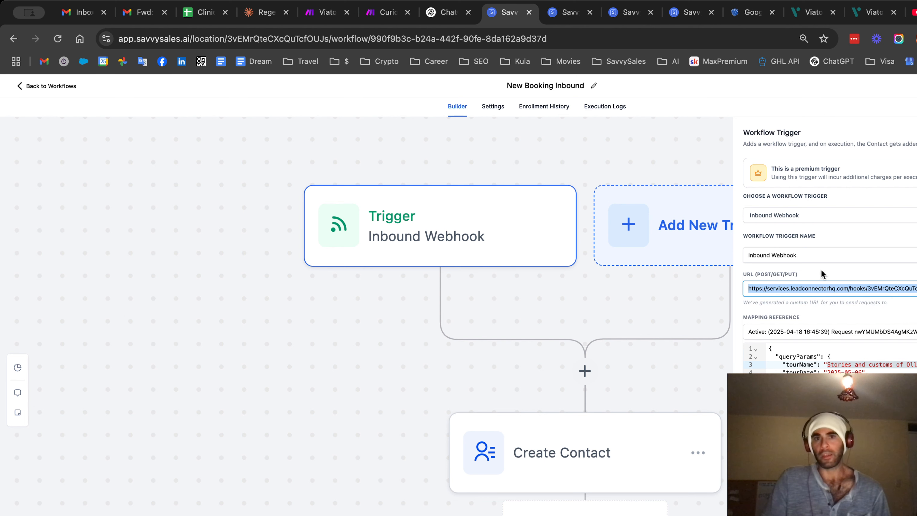
# Switch back to Make and review the HTTP module's query string mappings, from tourName through phone and tourDateTime
pyautogui.click(327, 12)
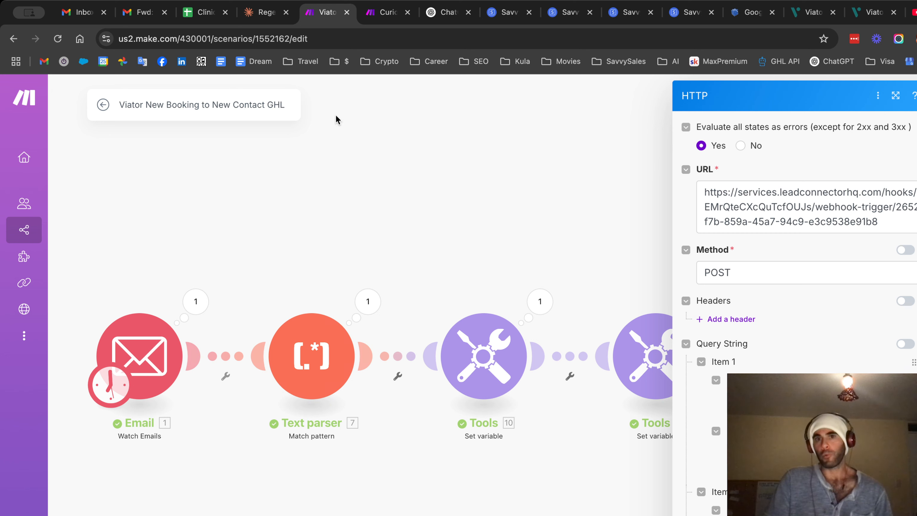
pyautogui.scroll(-3, 739, 251)
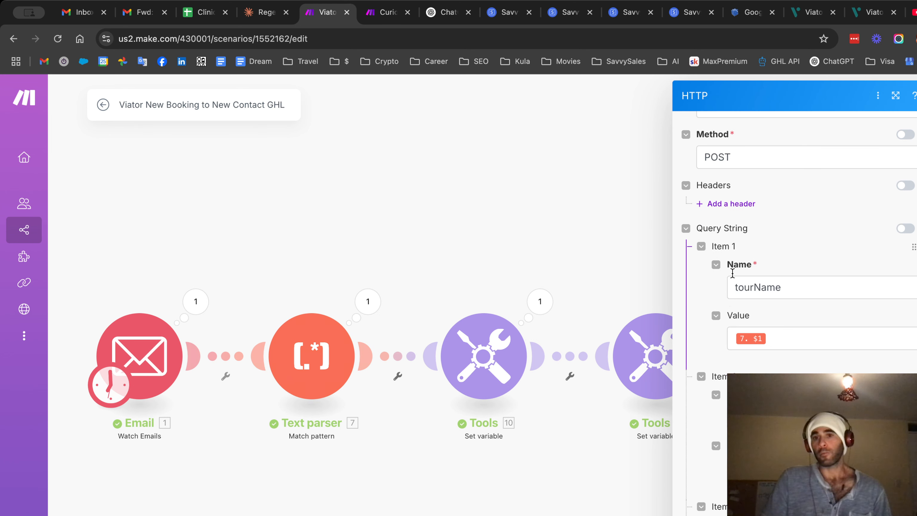
pyautogui.click(777, 343)
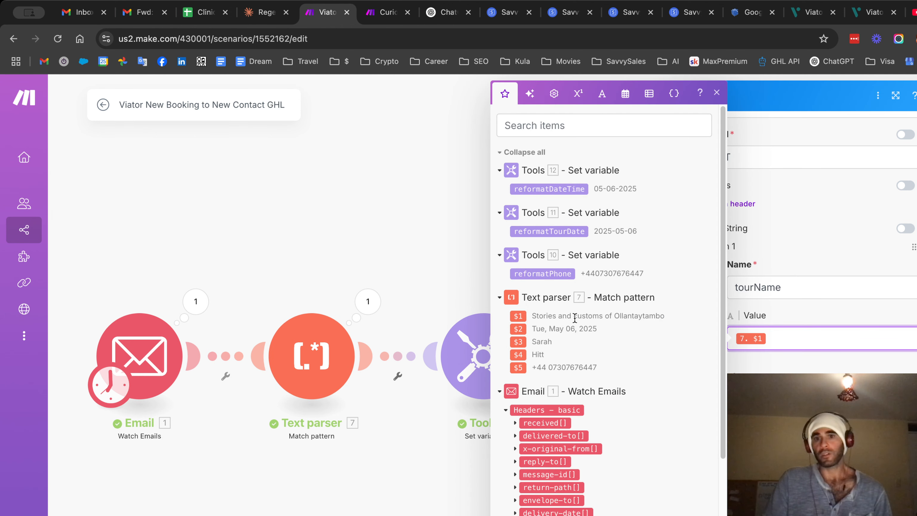
pyautogui.click(780, 309)
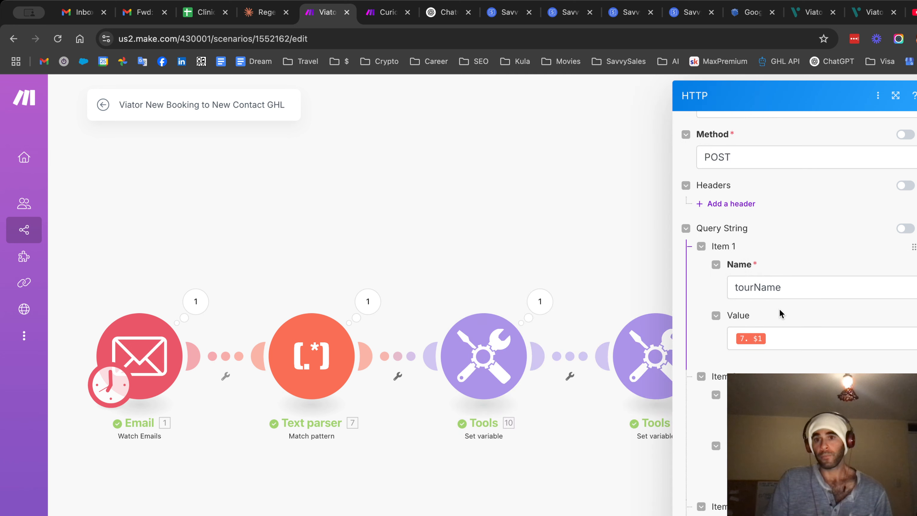
pyautogui.click(759, 286)
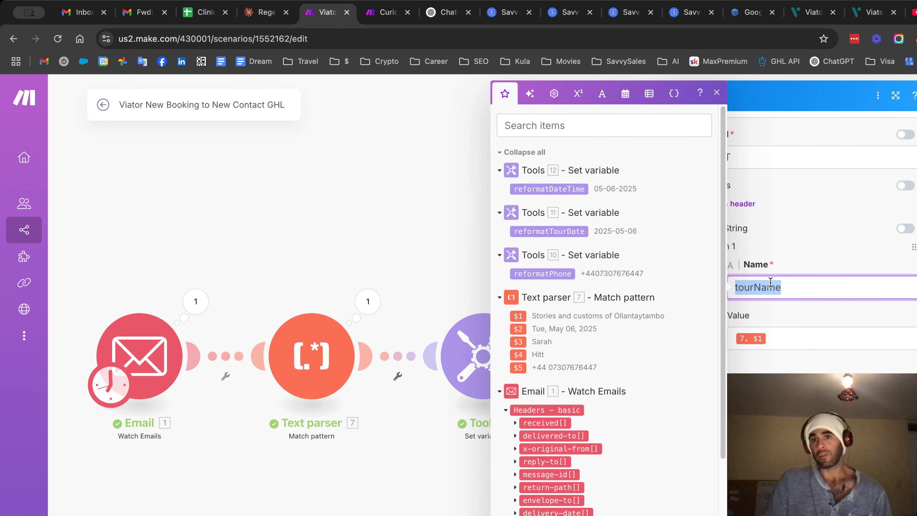
pyautogui.click(805, 267)
pyautogui.scroll(-5, 794, 347)
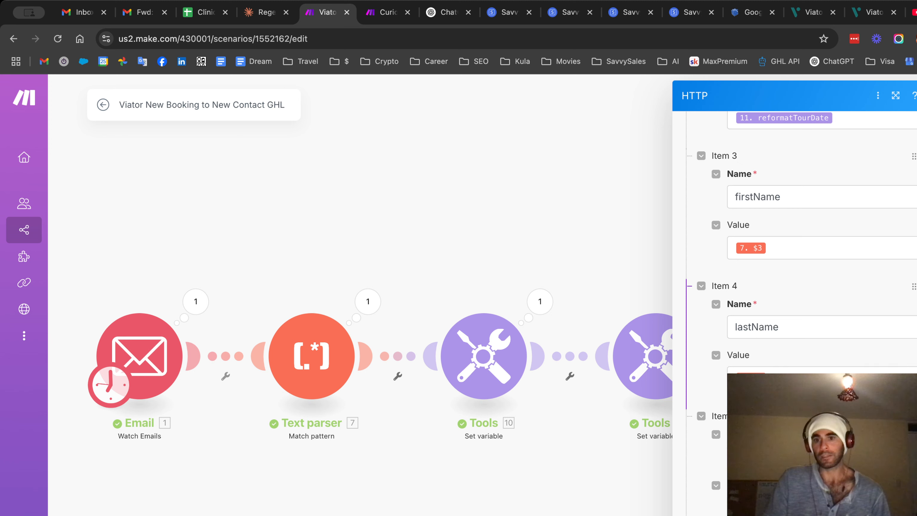
pyautogui.scroll(-8, 795, 289)
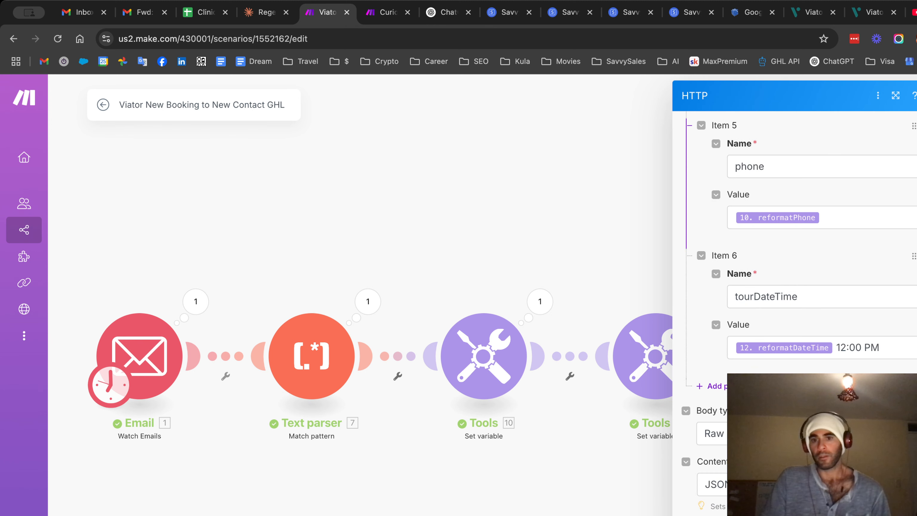
pyautogui.click(581, 485)
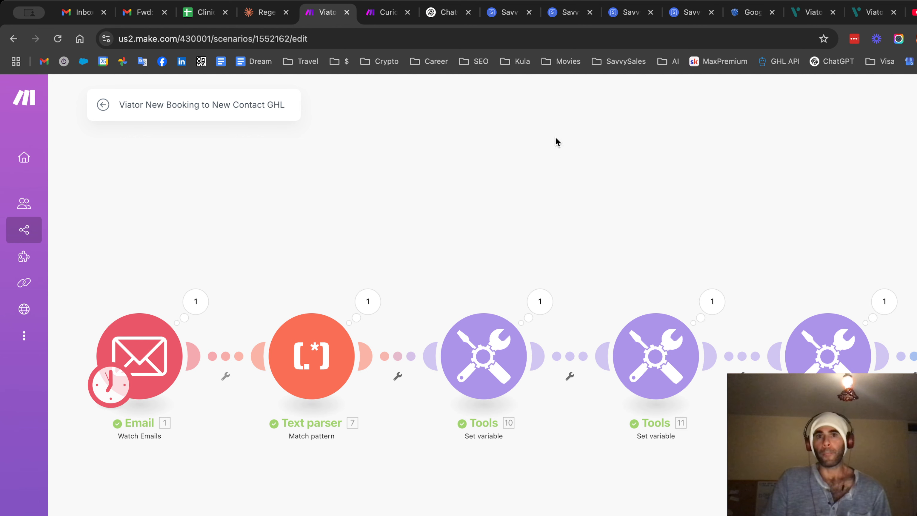
pyautogui.click(493, 19)
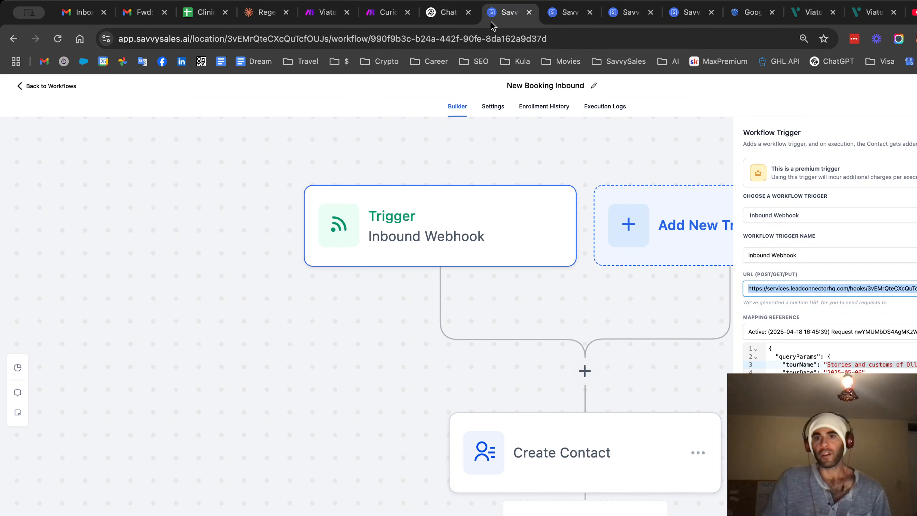
pyautogui.click(769, 329)
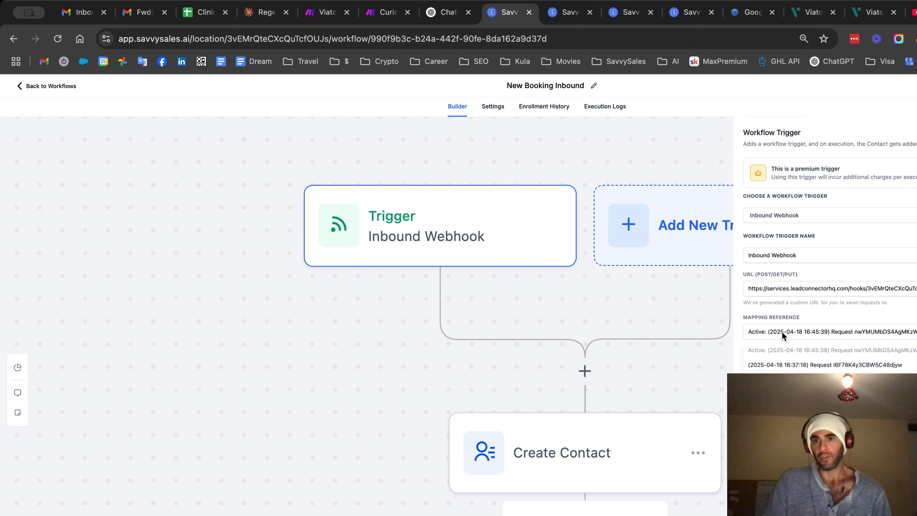
pyautogui.click(811, 363)
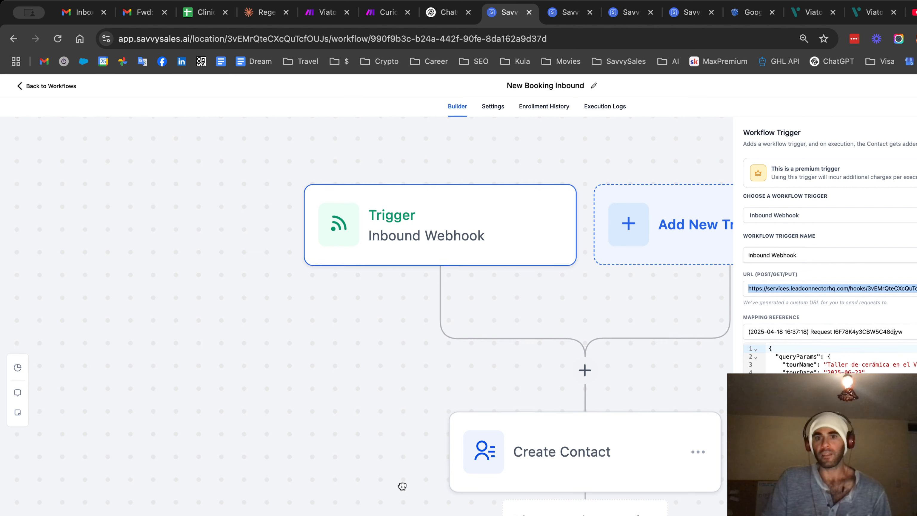
# Review the settings of the Create Contact action and the Book Appointment action in the New Booking Inbound workflow
pyautogui.moveTo(401, 486); pyautogui.dragTo(317, 412)
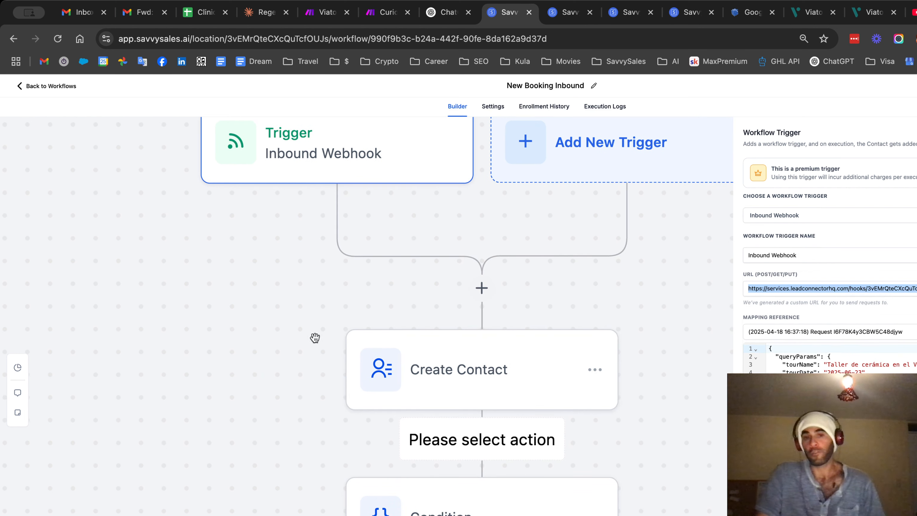
pyautogui.scroll(-5, 367, 390)
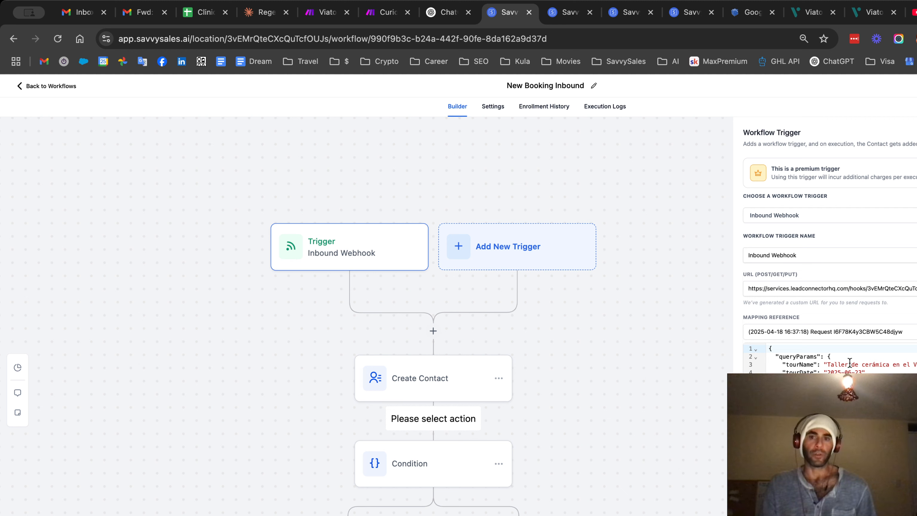
pyautogui.click(452, 383)
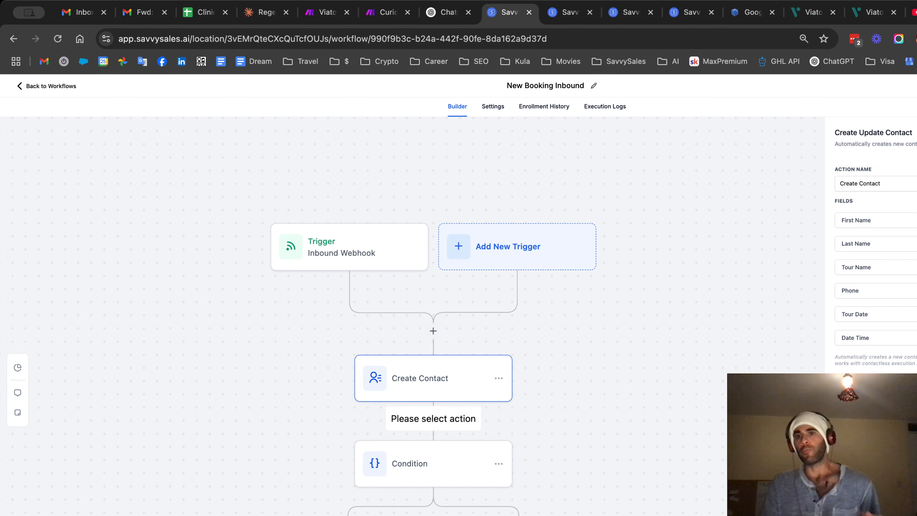
pyautogui.moveTo(645, 515); pyautogui.dragTo(663, 449)
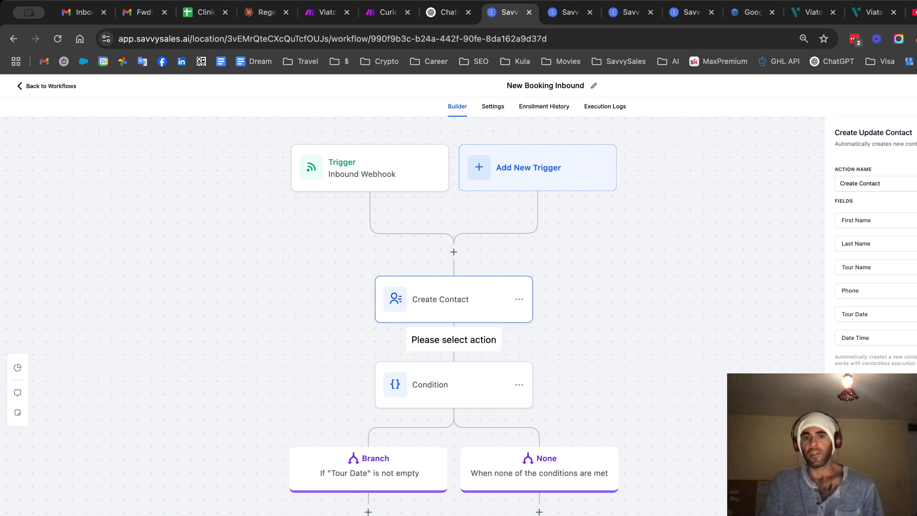
pyautogui.click(369, 515)
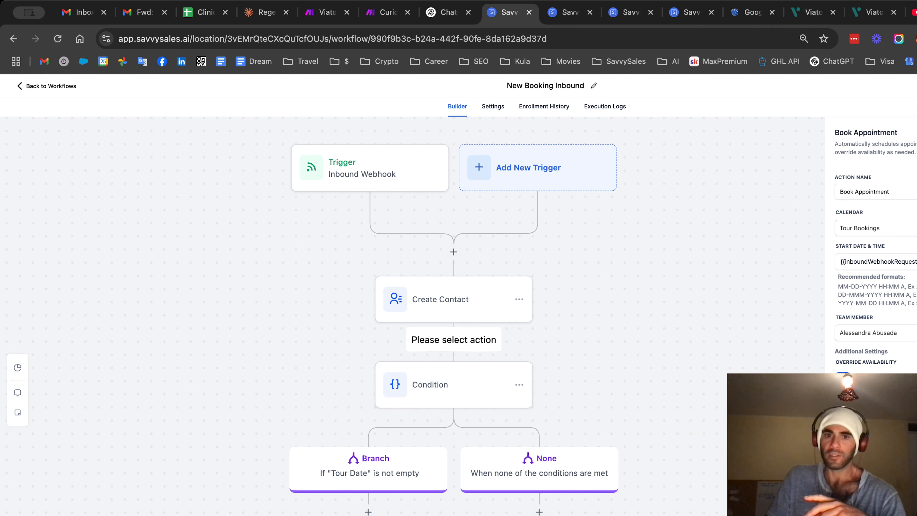
pyautogui.click(903, 505)
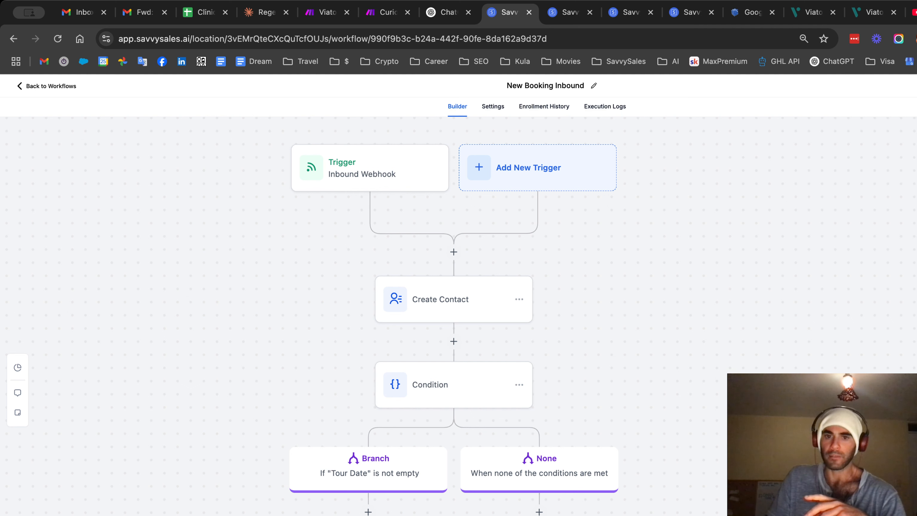
# Try to add a WhatsApp action between Create Contact and Condition, finding it with the search term "what"
pyautogui.click(455, 341)
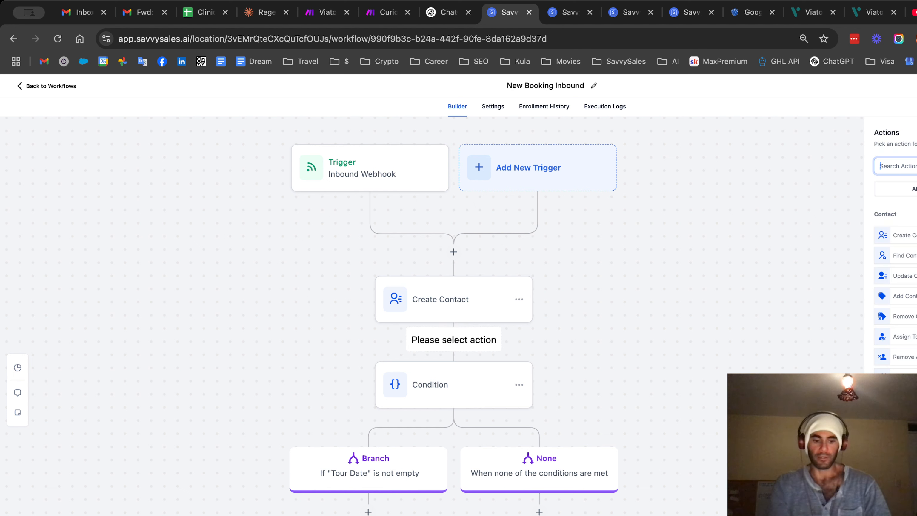
pyautogui.write('what')
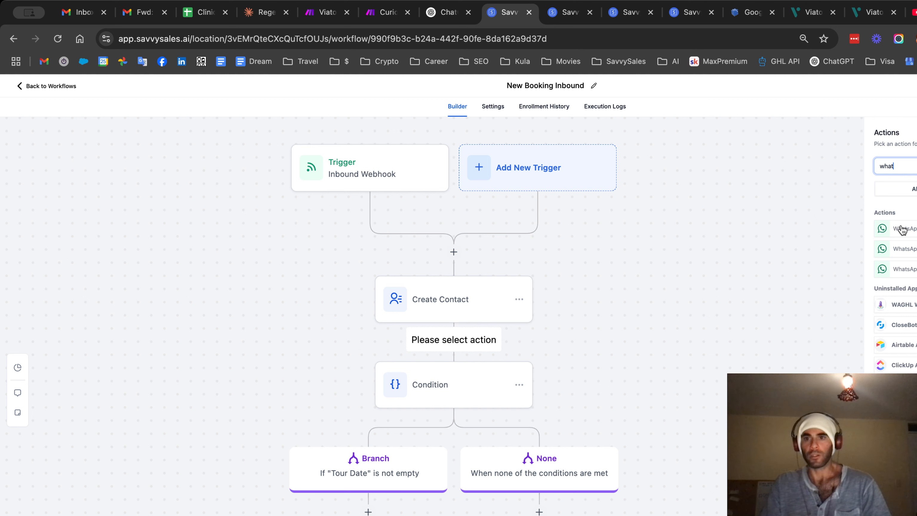
pyautogui.click(902, 229)
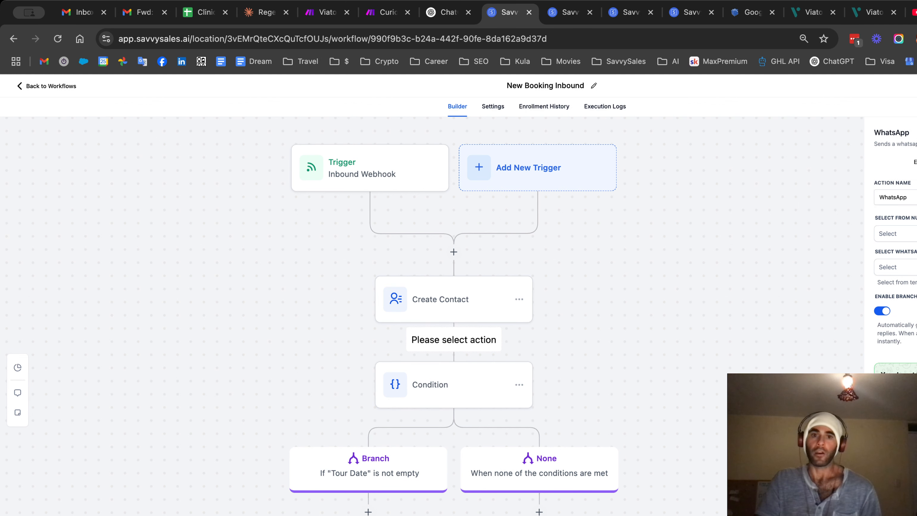
pyautogui.click(916, 513)
# Check the Inbound Webhook trigger's settings and switch back to the Viator scenario in Make
pyautogui.click(381, 175)
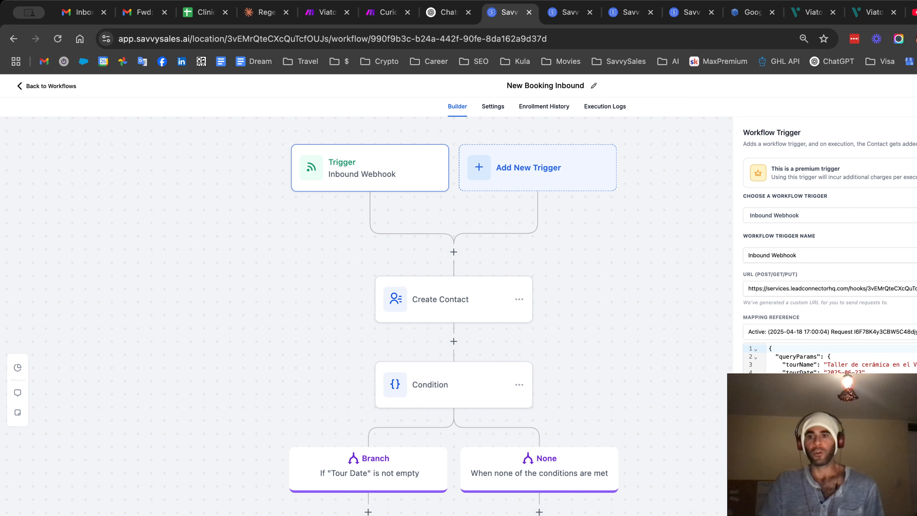
pyautogui.click(325, 12)
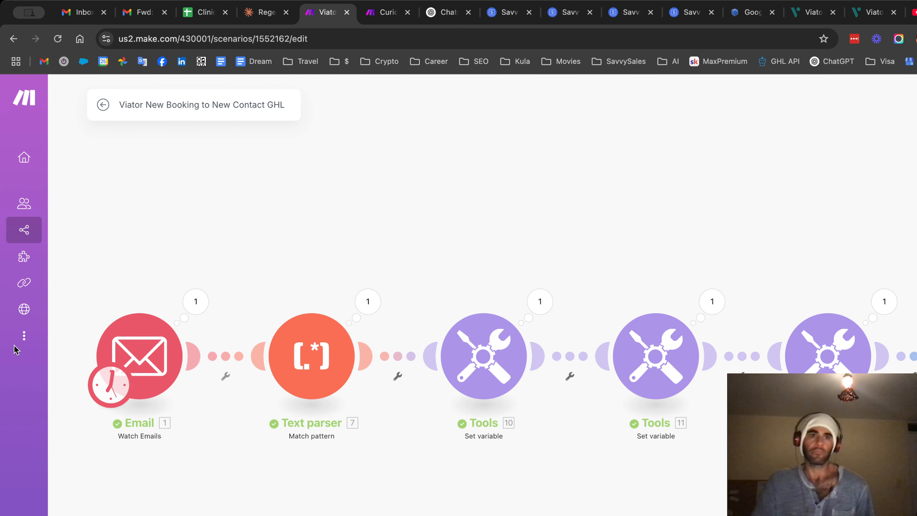
pyautogui.moveTo(14, 350)
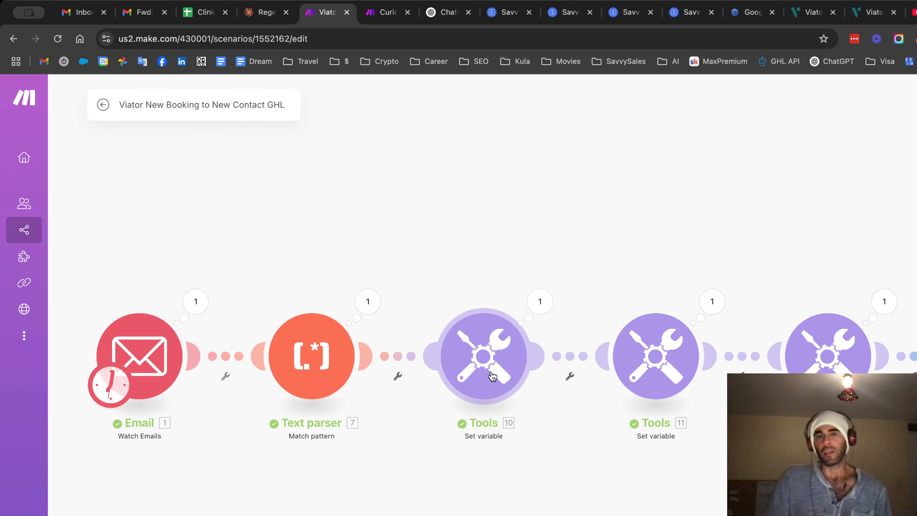
# Switch to the GHL workflow and look over its flow from Create Contact through the condition branches to Book Appointment
pyautogui.click(505, 13)
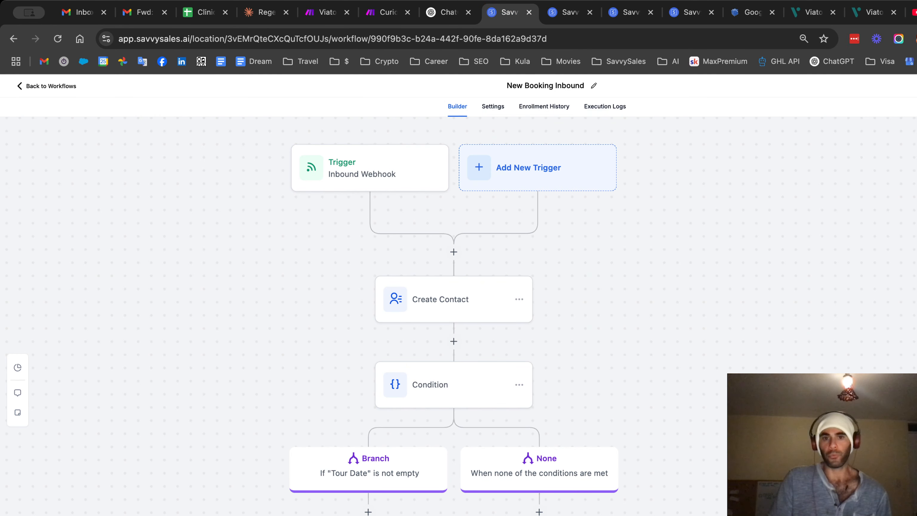
pyautogui.scroll(-2, 454, 325)
pyautogui.scroll(-1, 455, 325)
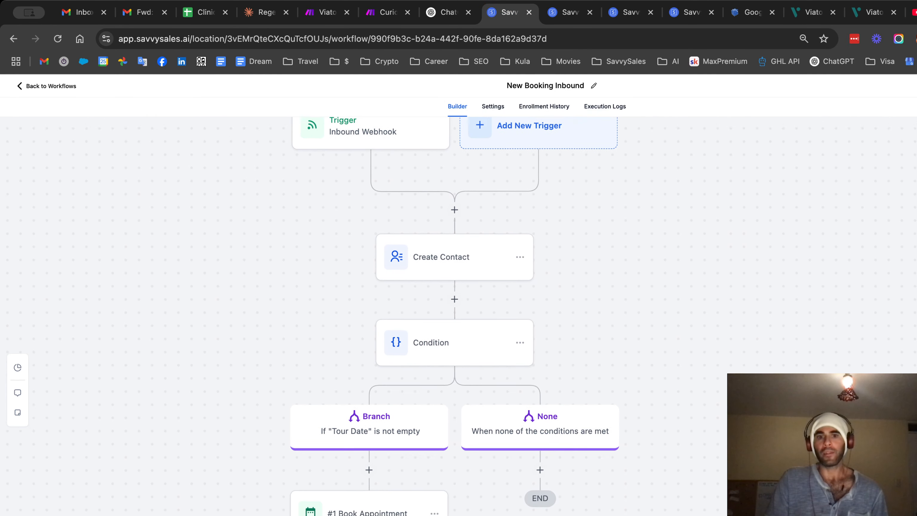
pyautogui.scroll(-1, 454, 325)
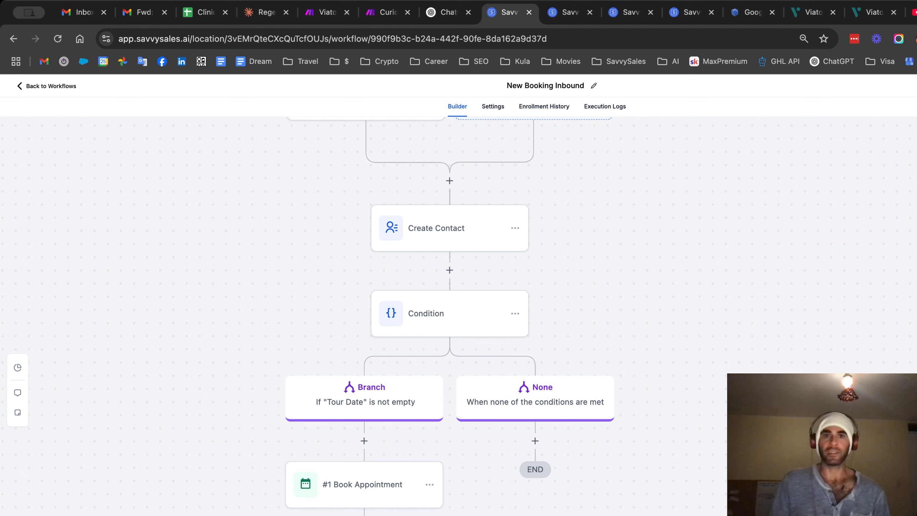
# Switch to the Thumbnail Design Request chat in ChatGPT and look through the Spanish video description and thumbnail
pyautogui.click(321, 13)
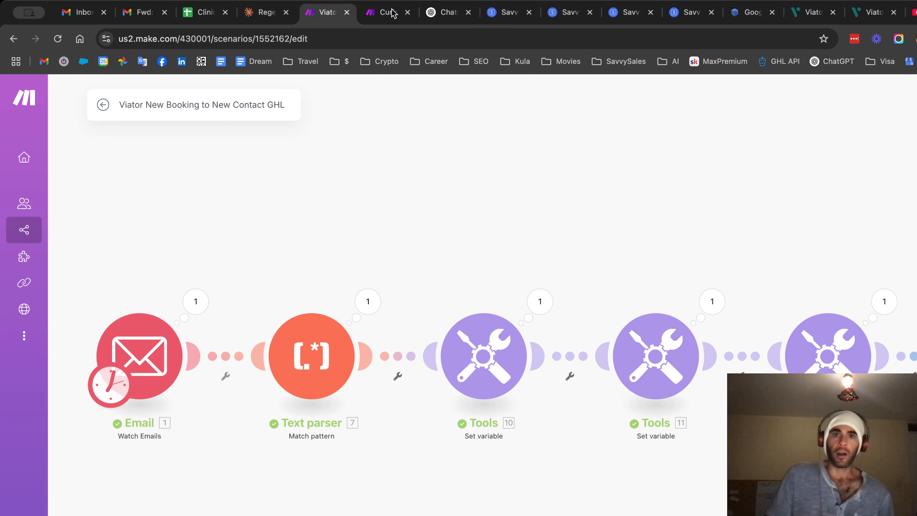
pyautogui.click(451, 14)
pyautogui.scroll(10, 226, 352)
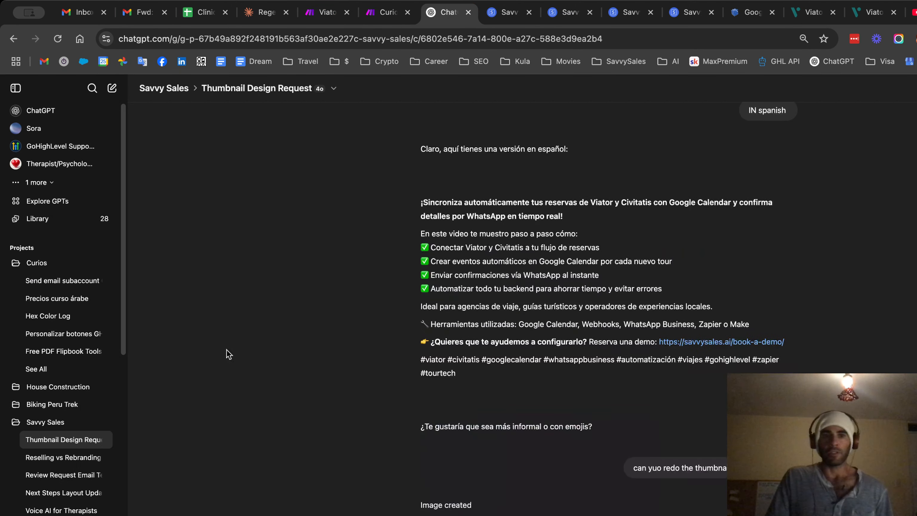
pyautogui.scroll(-10, 270, 400)
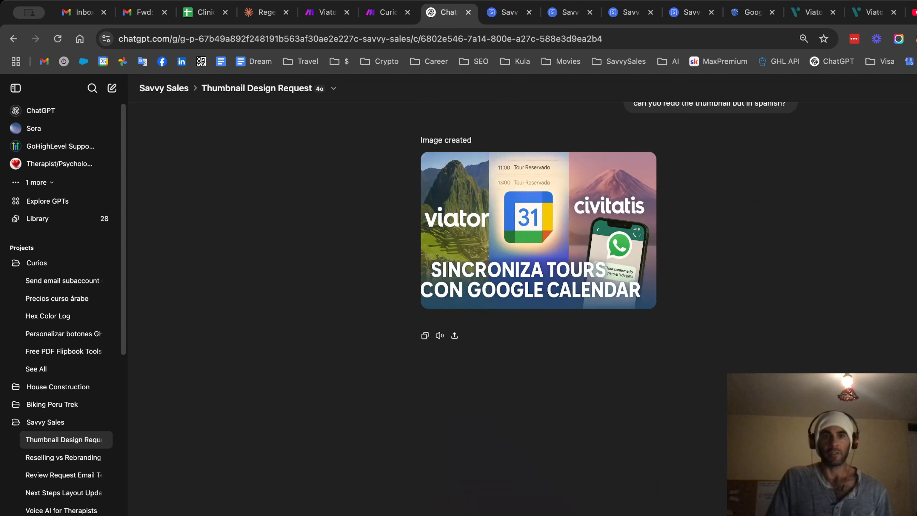
# Return to the Viator scenario in Make and view the Text parser's pattern and matching options
pyautogui.click(301, 14)
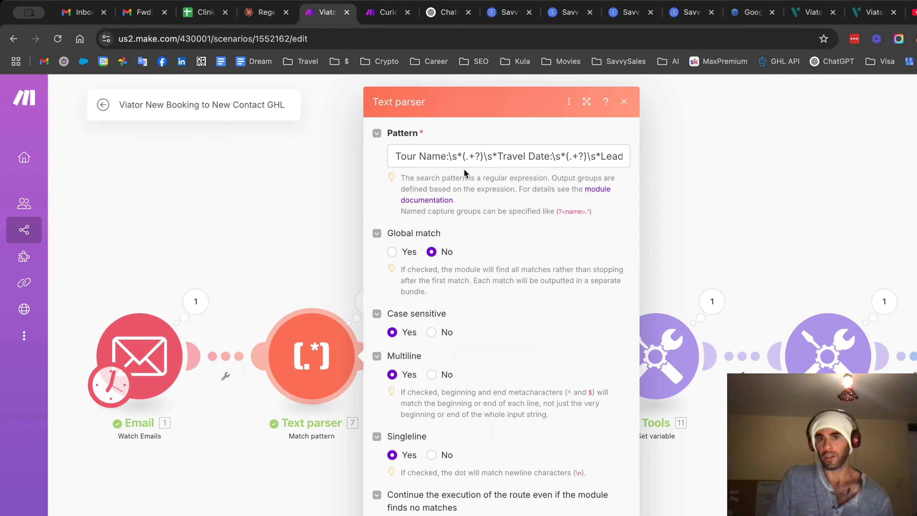
pyautogui.click(723, 160)
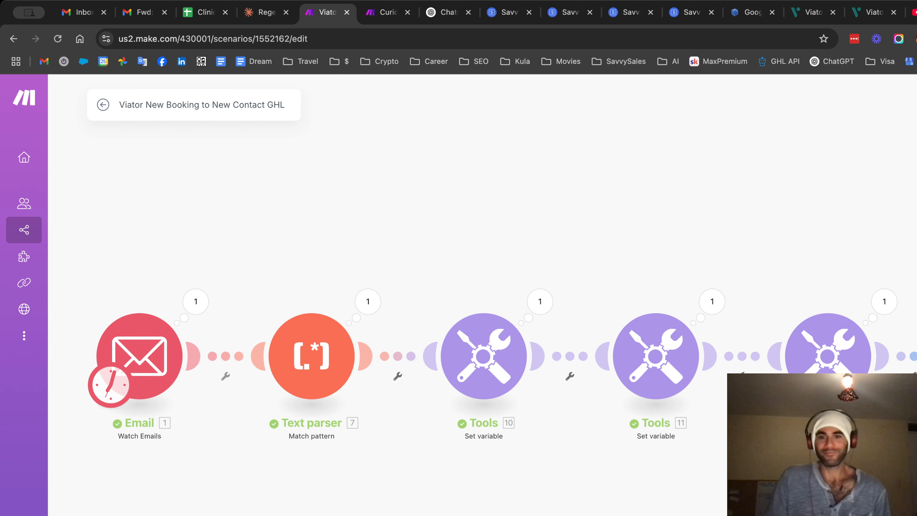